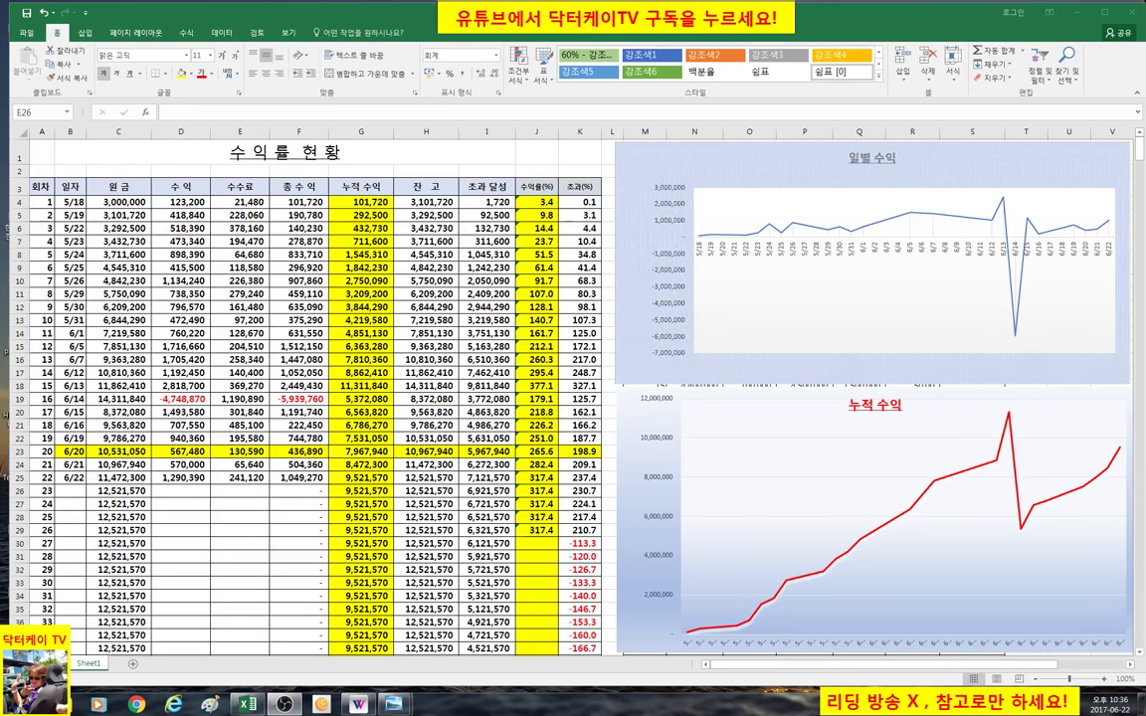
- Check the profit-and-loss history image 수익률(0518_0616) beside the profit spreadsheet, and minimize the image
click(393, 704)
drag(941, 99, 432, 107)
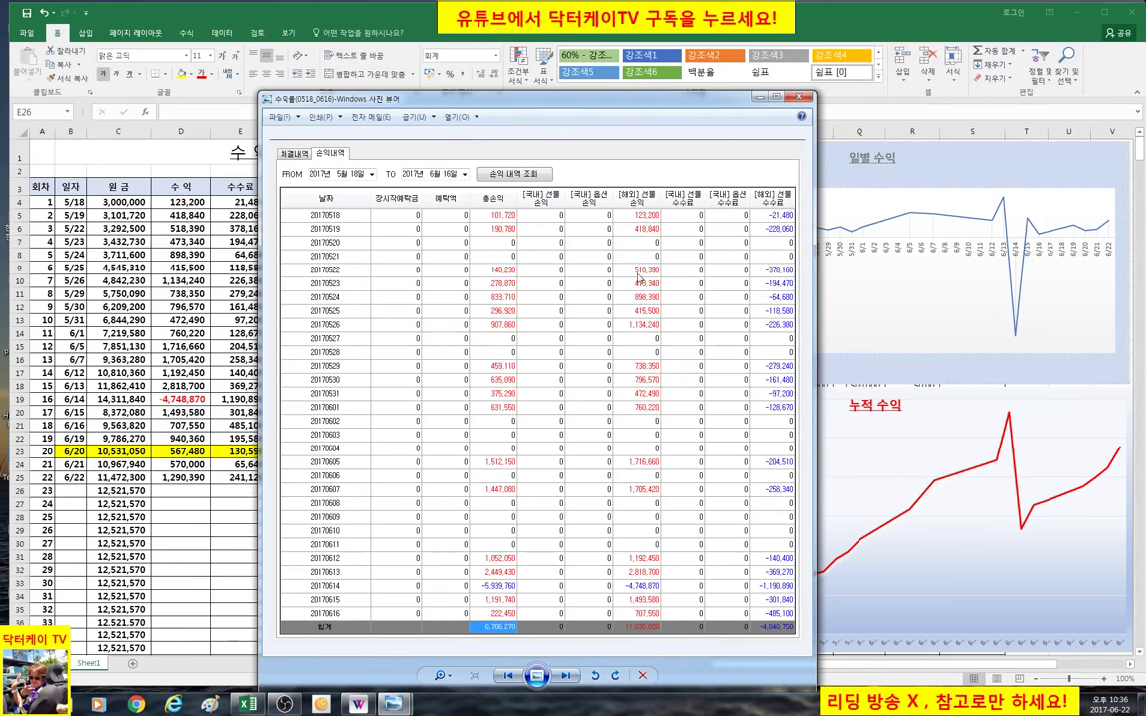
drag(586, 95, 779, 96)
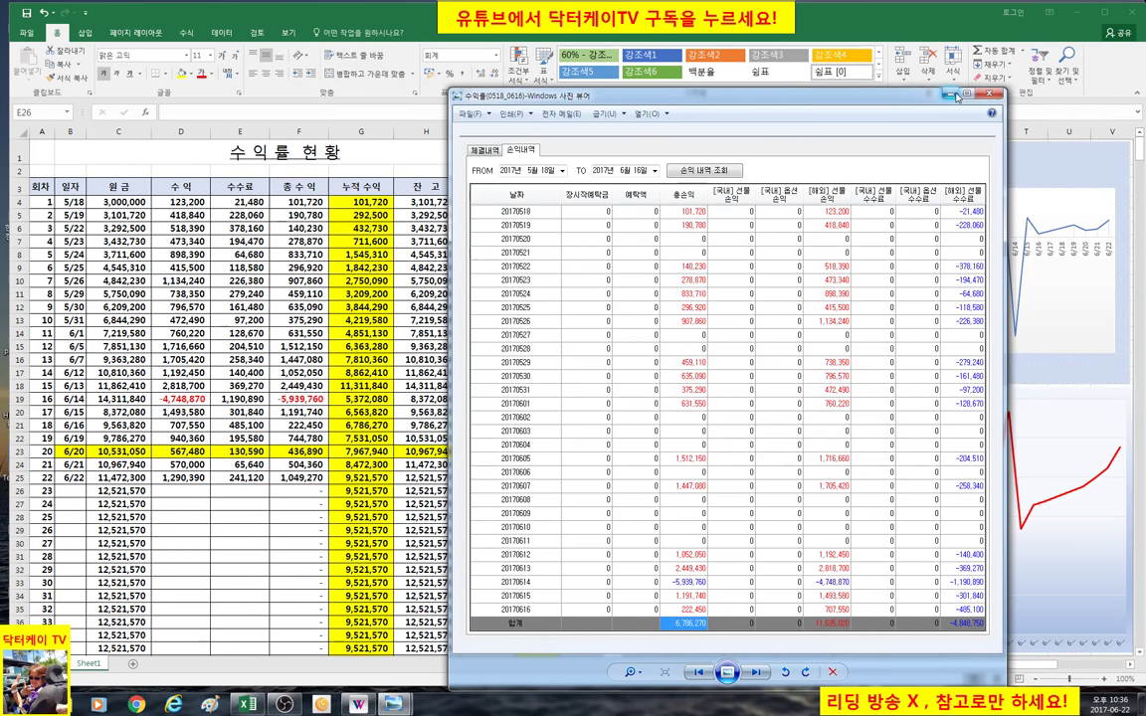
click(952, 94)
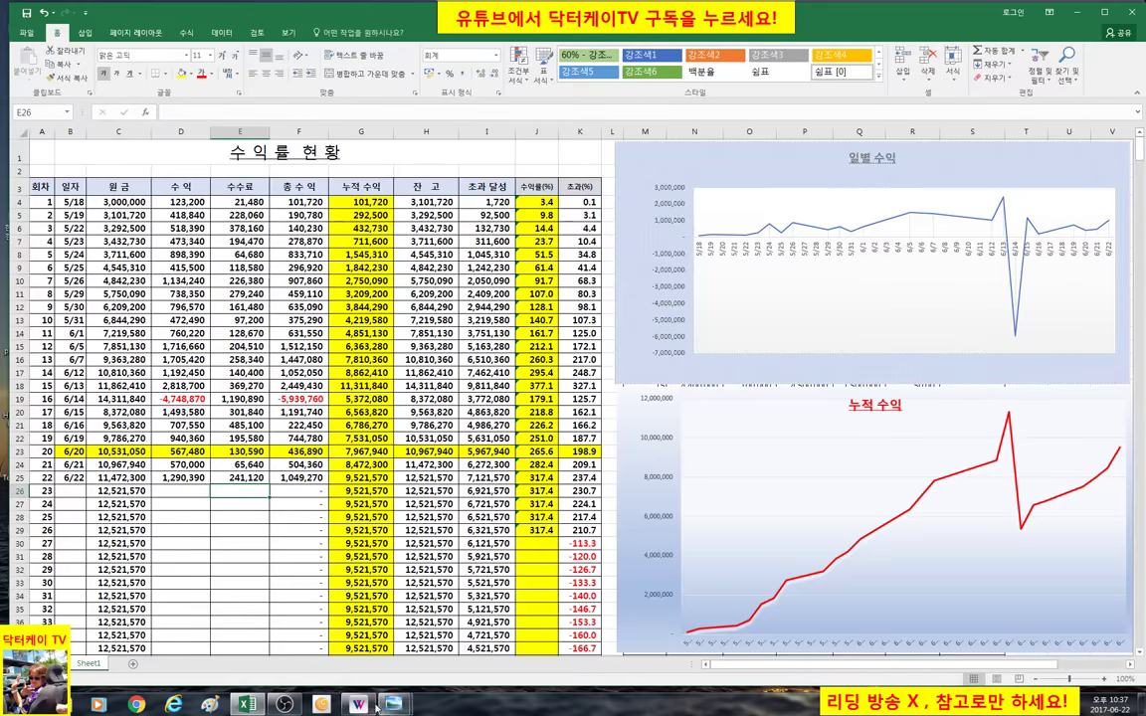
- Switch to the 영웅문W trading program and examine the recent candles on the five-minute Crude Oil chart
key(alt+Tab)
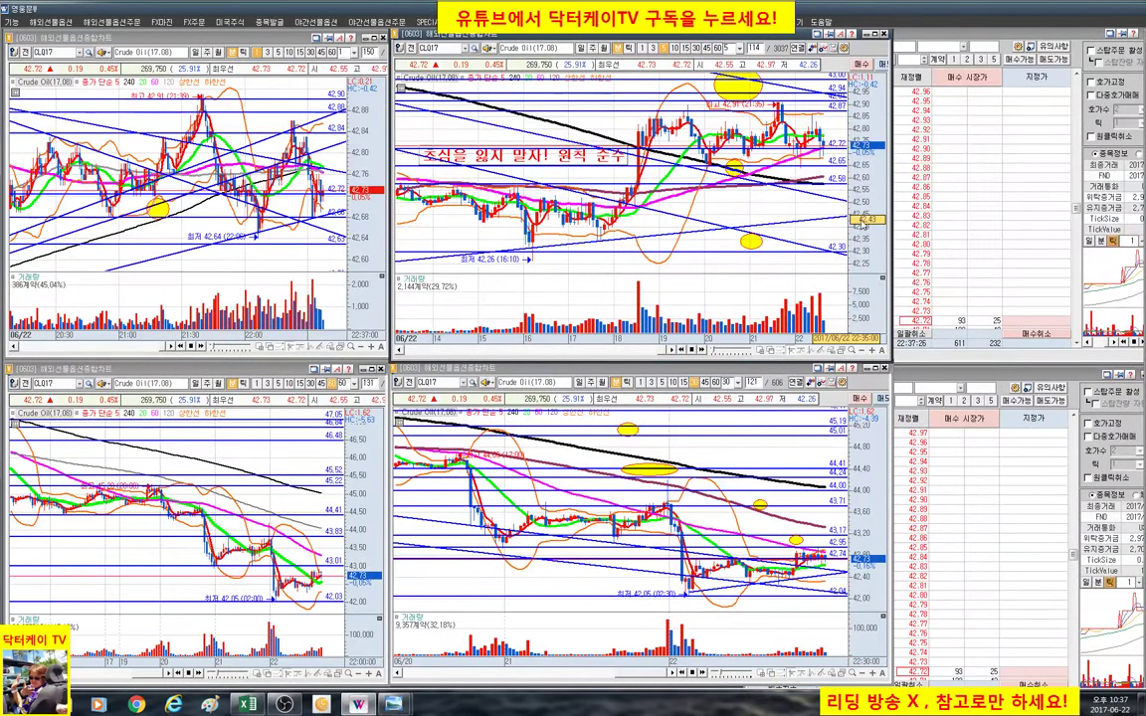
drag(861, 355, 793, 350)
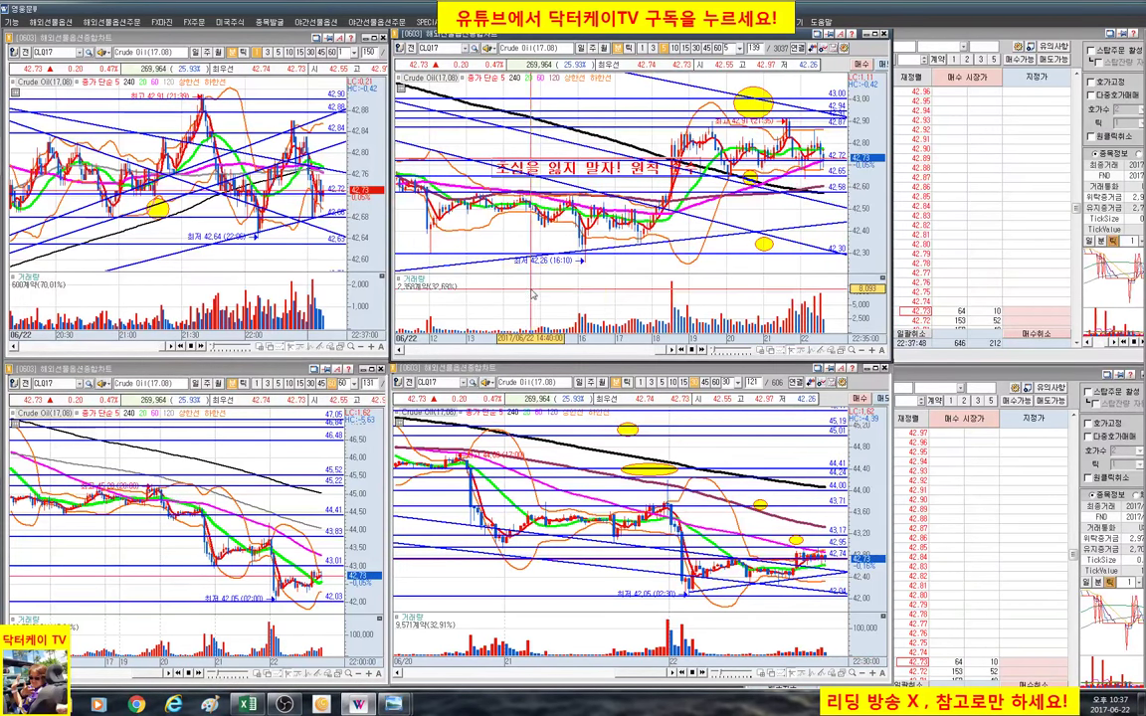
scroll(781, 261, up, 3)
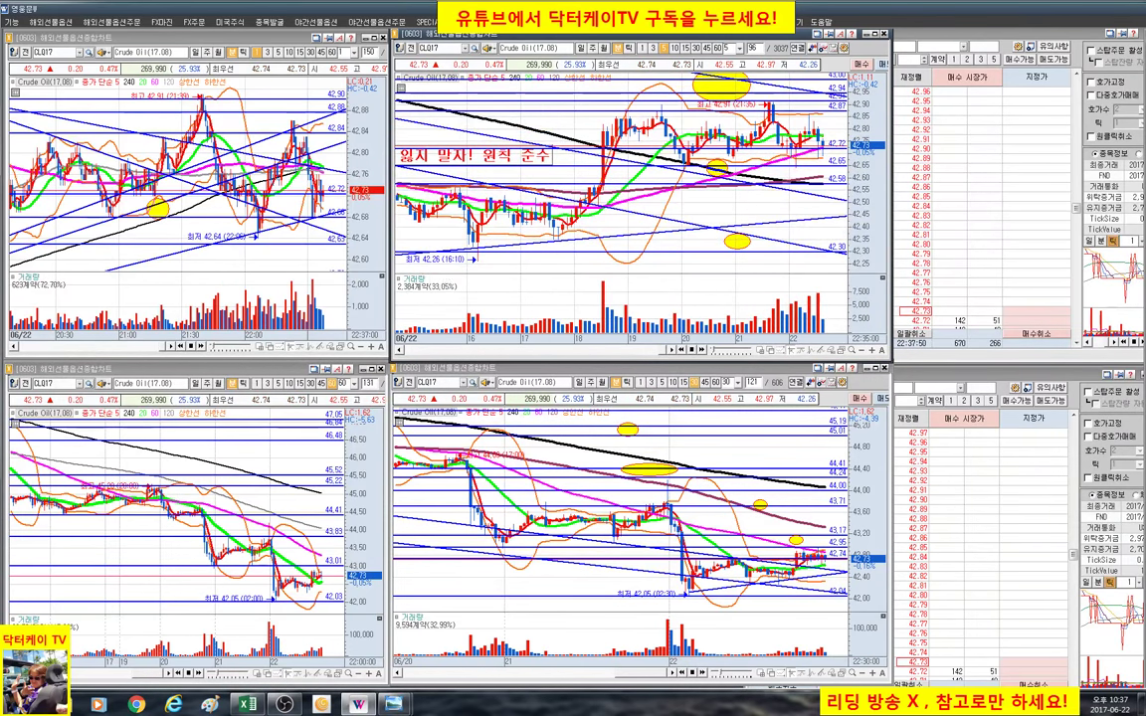
mouse_move(716, 164)
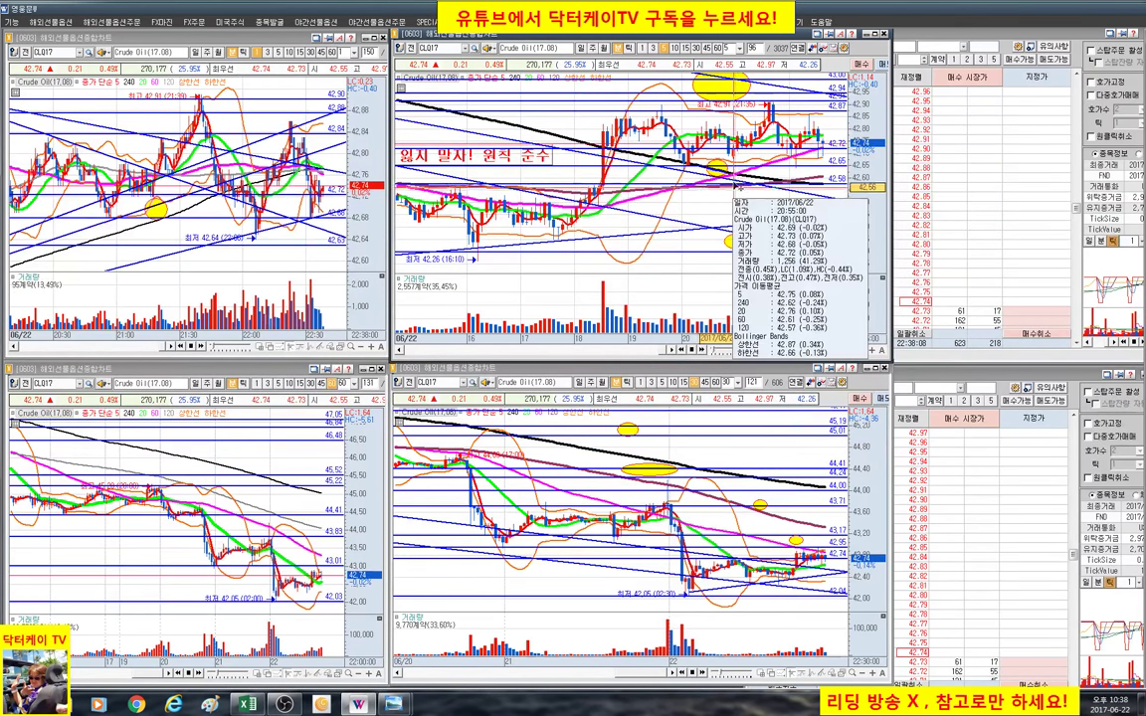
mouse_move(719, 139)
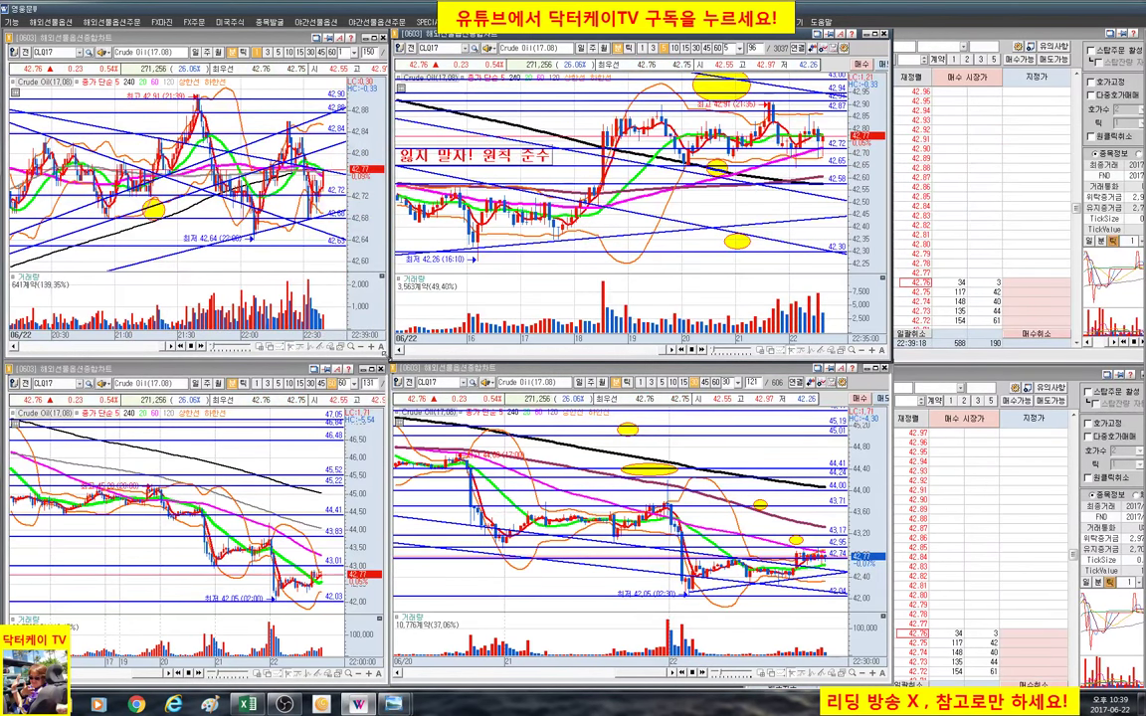
- Enlarge the one-minute Crude Oil chart window and examine the trend lines from the 16:10 low to the latest candles
drag(383, 354, 916, 560)
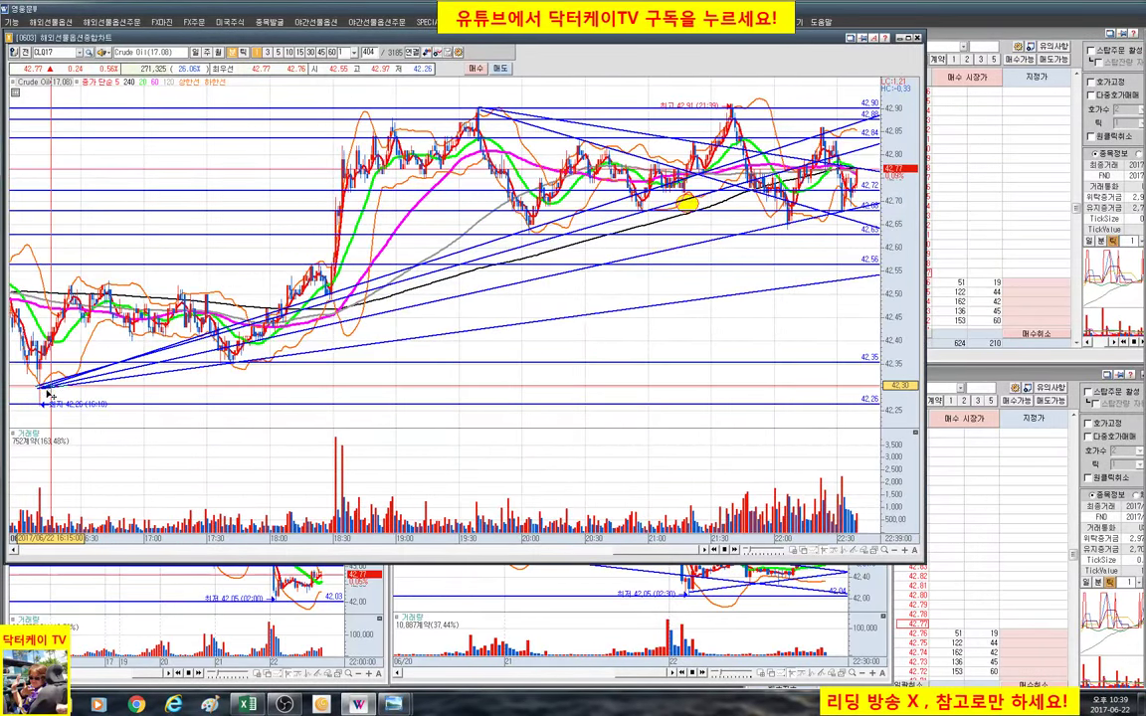
mouse_move(44, 369)
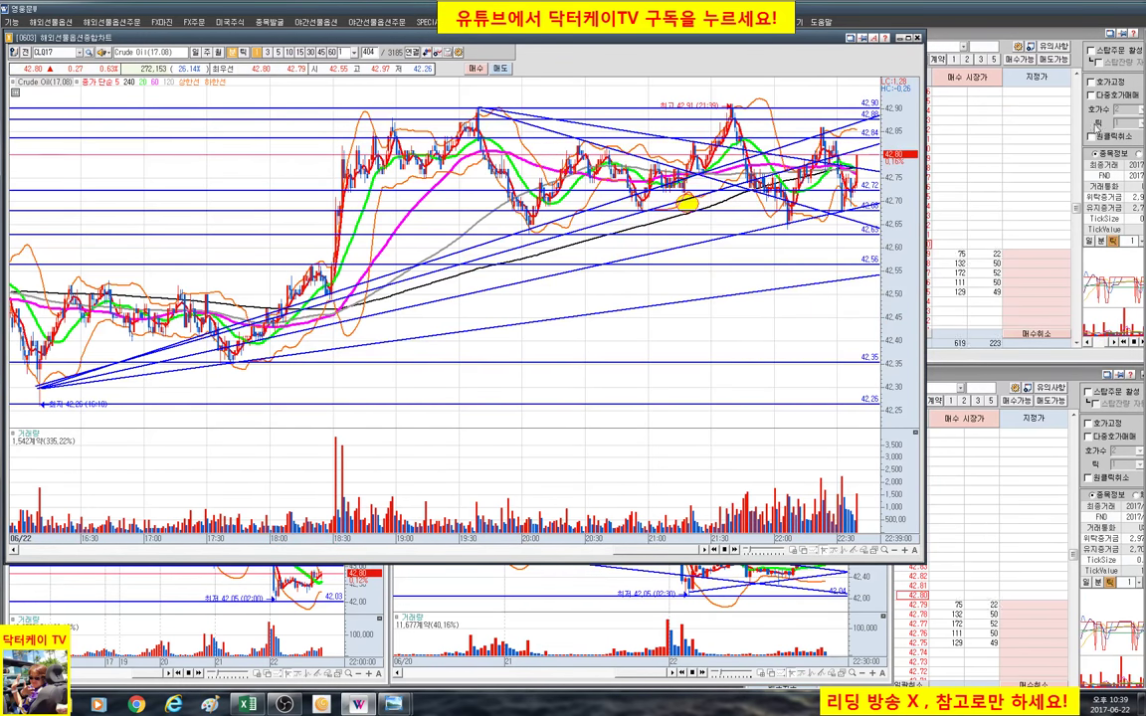
mouse_move(858, 162)
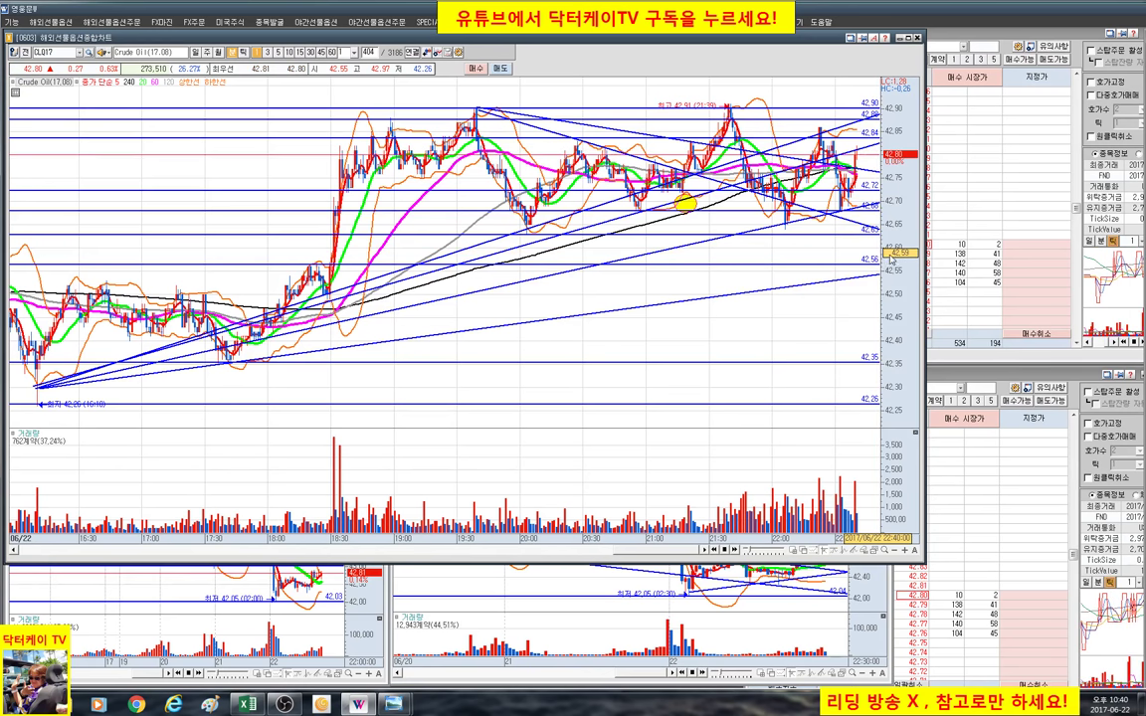
drag(872, 257, 851, 309)
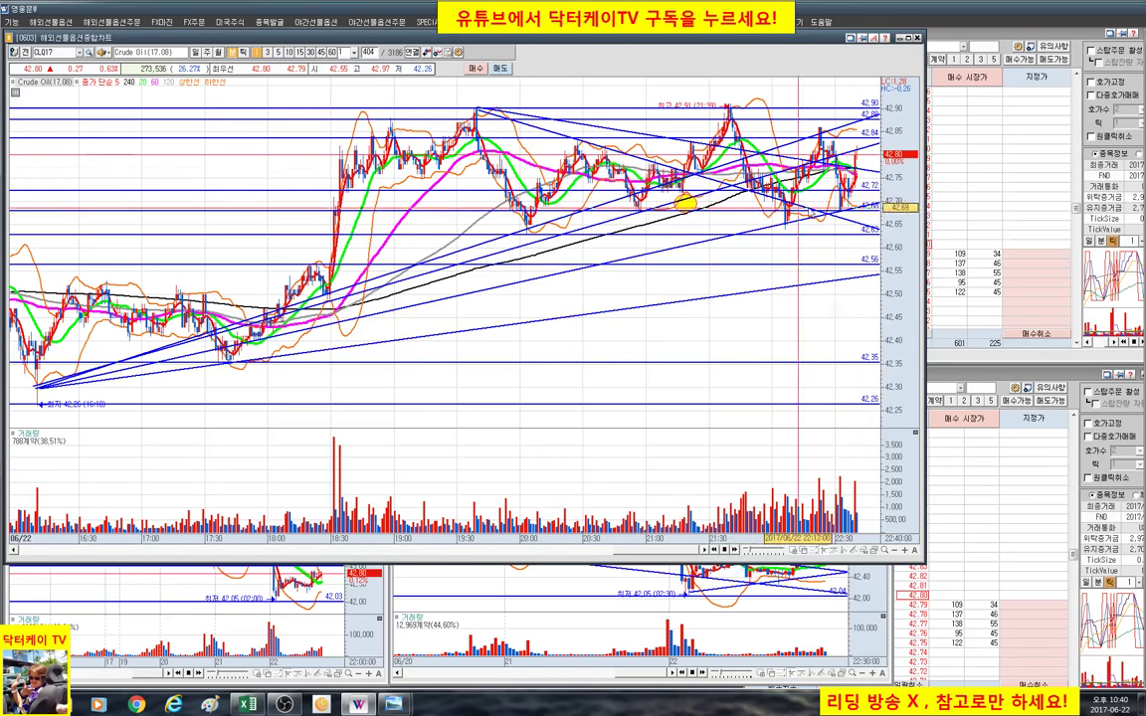
click(840, 184)
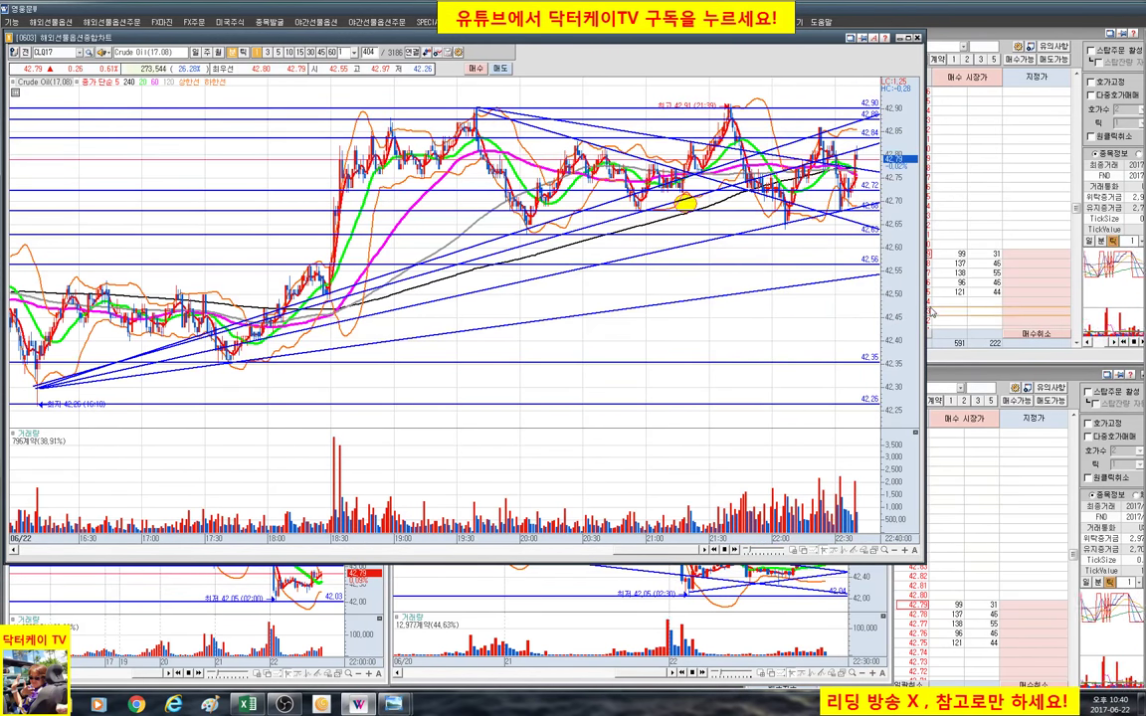
click(851, 206)
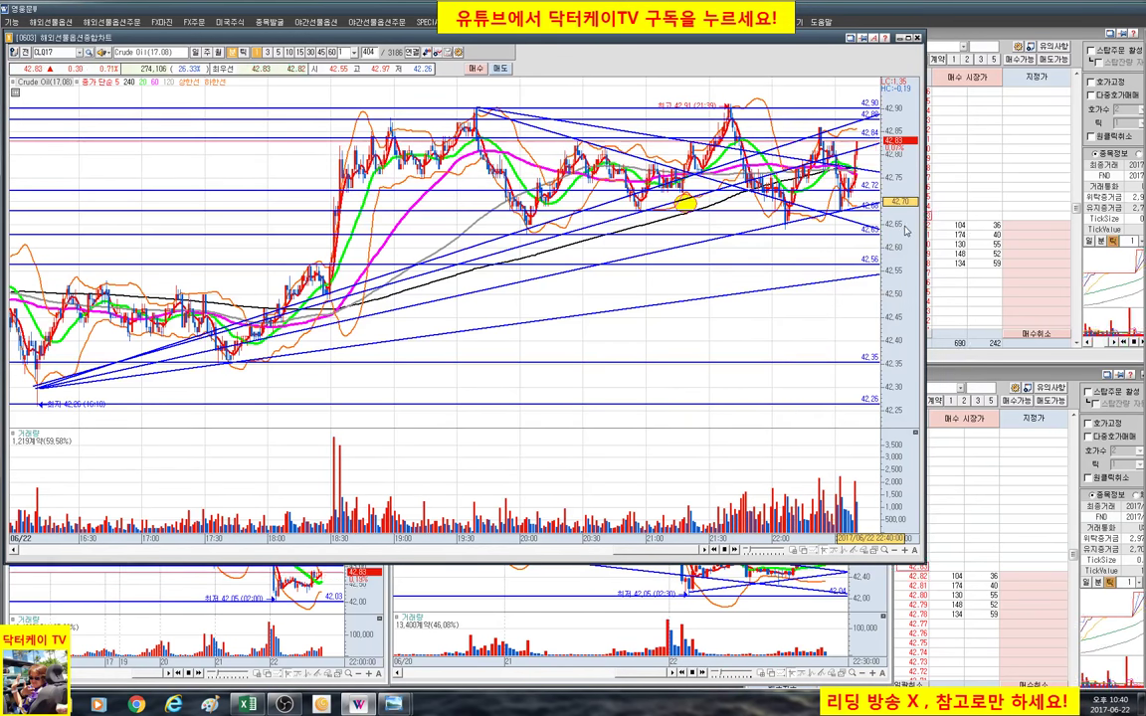
mouse_move(819, 219)
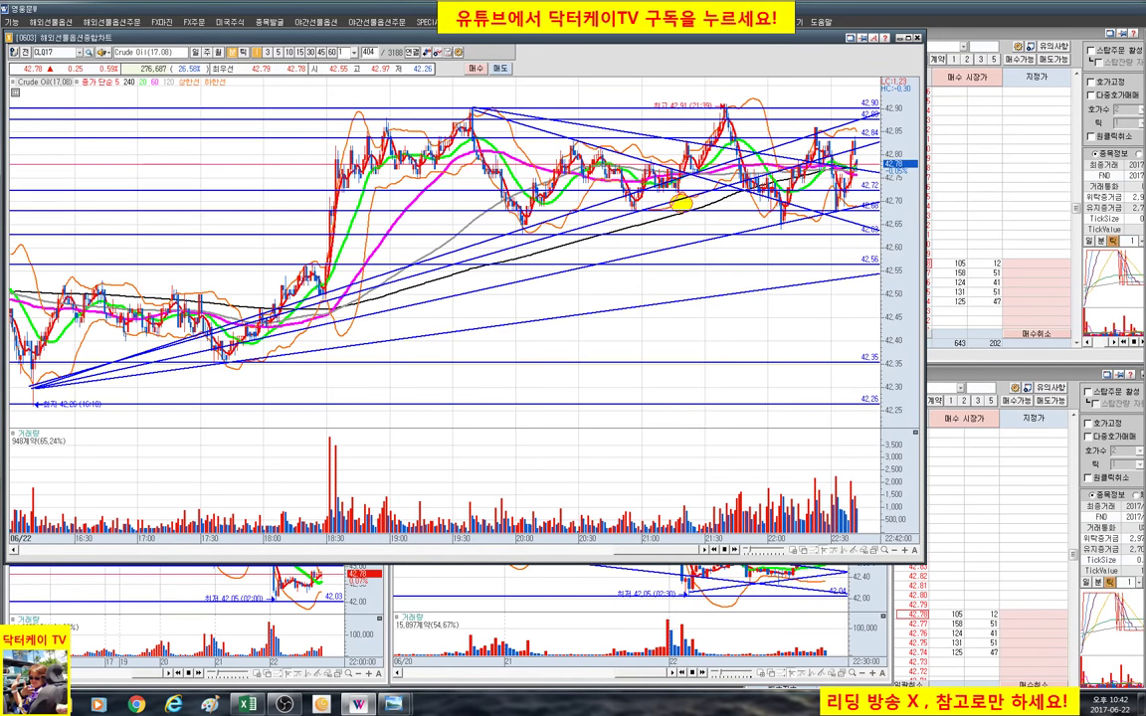
- Review the daily Crude Oil chart, and return the one-minute chart window to its small size in the grid
key(ctrl+Tab)
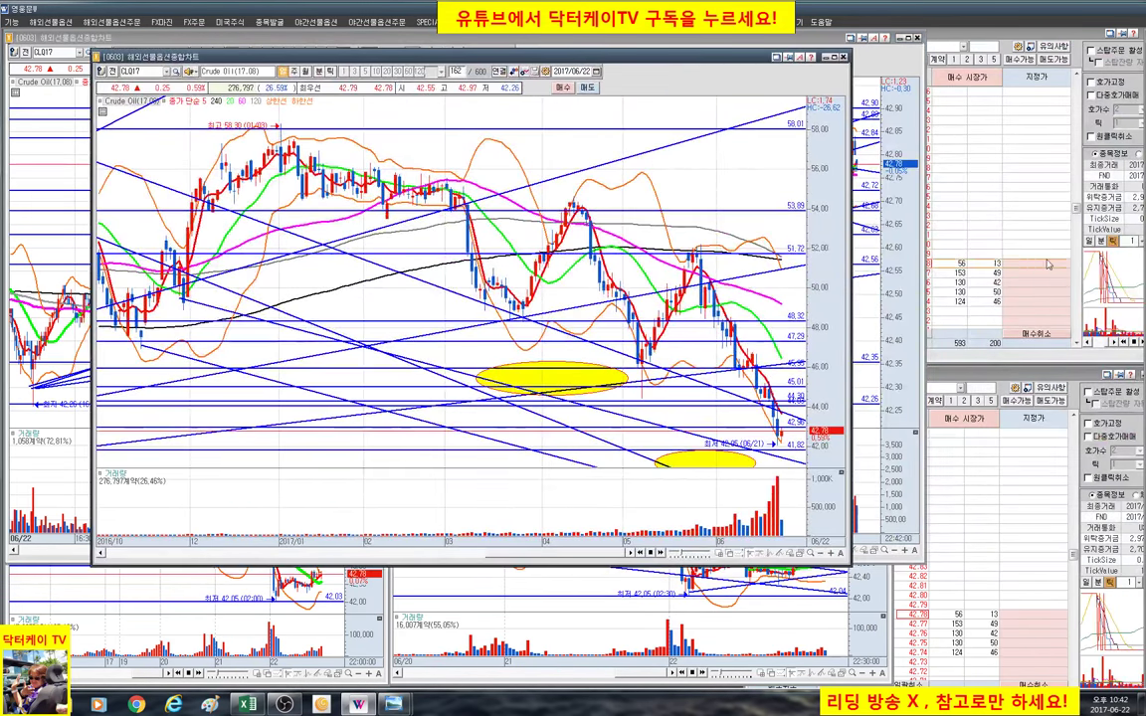
mouse_move(774, 400)
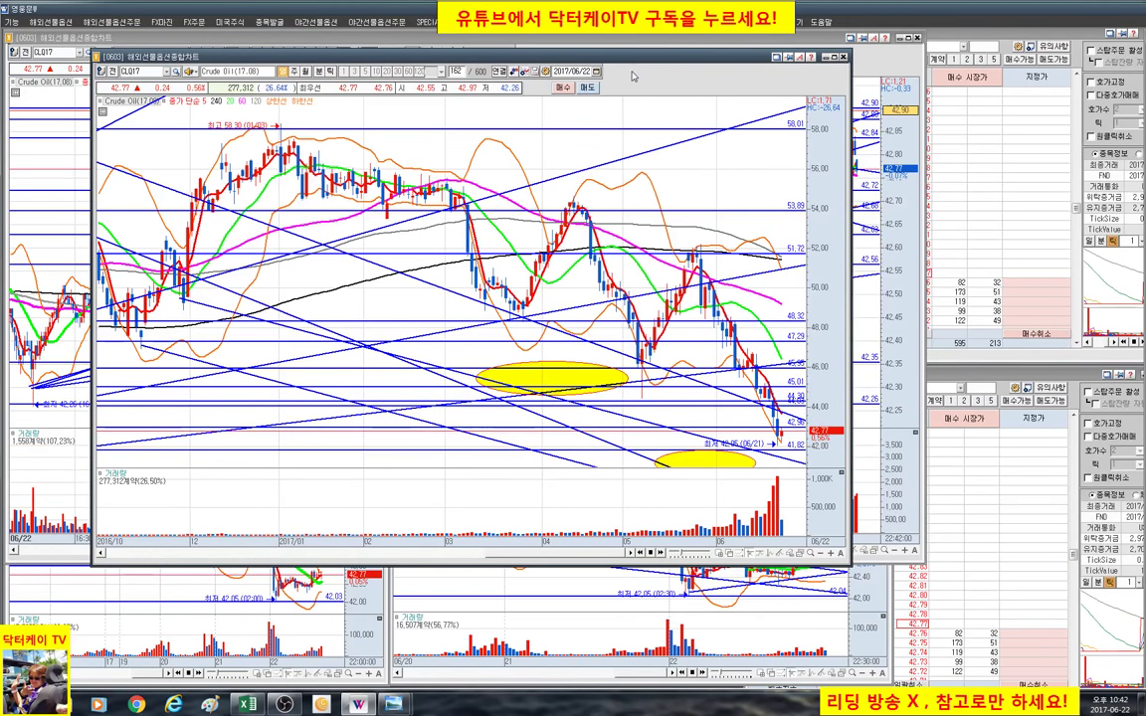
key(Escape)
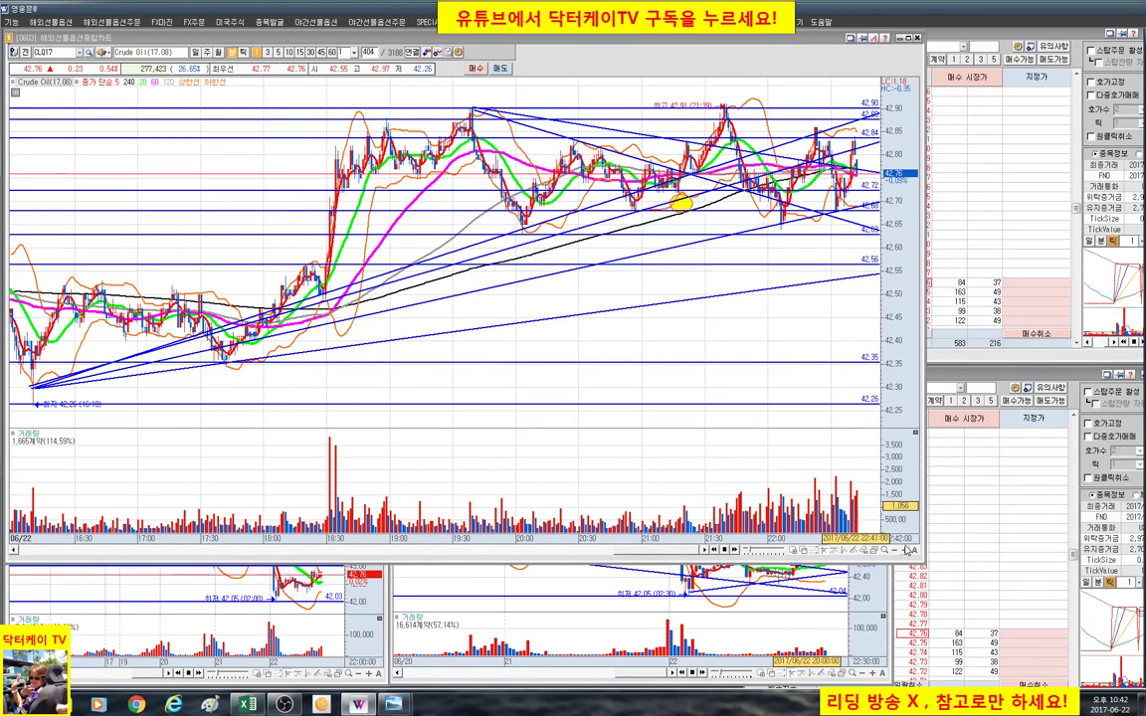
drag(921, 560, 394, 356)
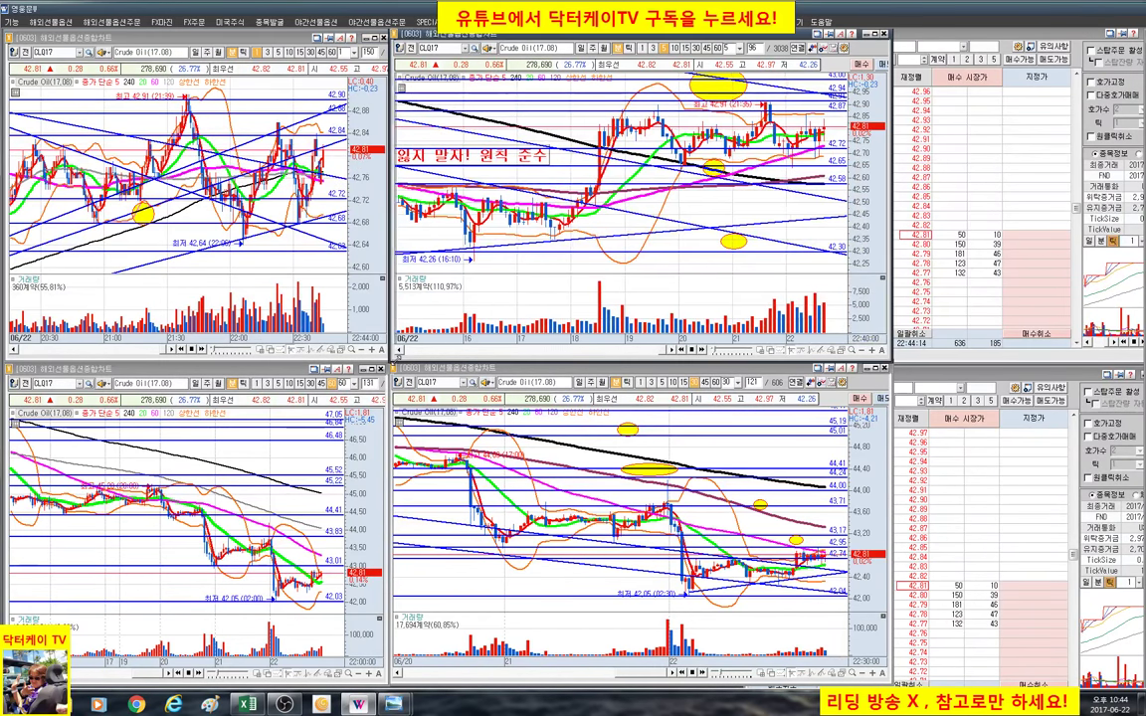
- Enlarge the five-minute Crude Oil chart window and widen its time range to show price history back to 06/19
drag(394, 360, 145, 557)
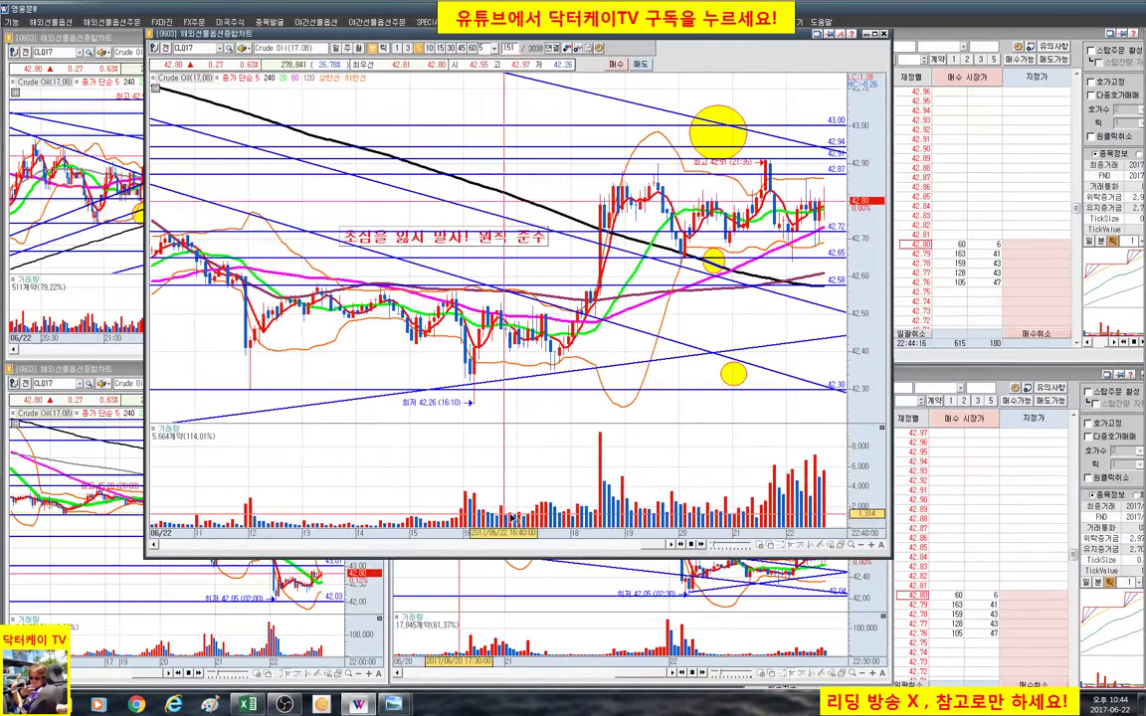
click(860, 546)
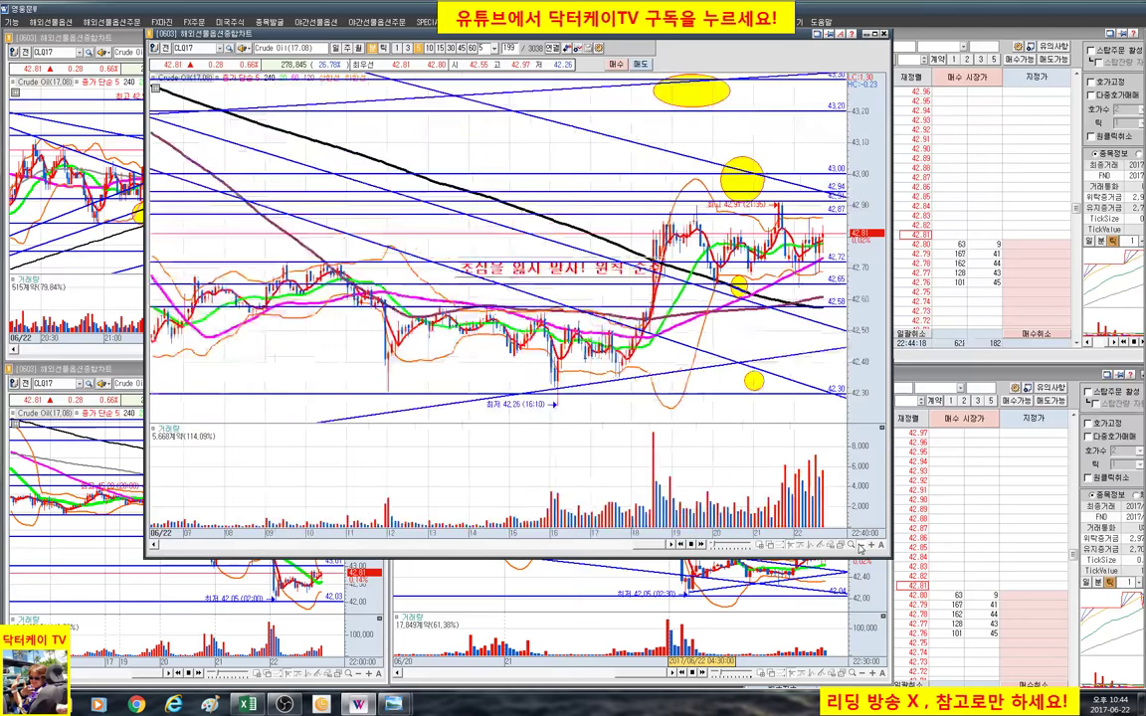
click(861, 547)
click(861, 546)
click(860, 546)
click(861, 546)
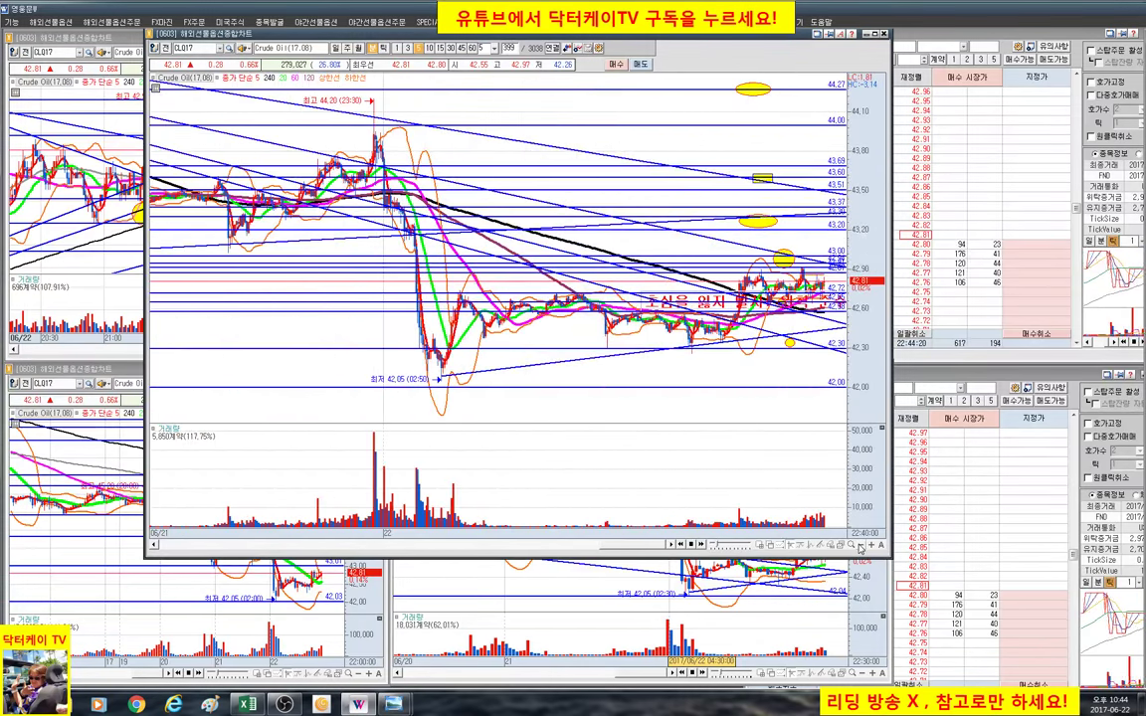
click(861, 546)
click(861, 546)
click(861, 546)
click(861, 546)
click(861, 547)
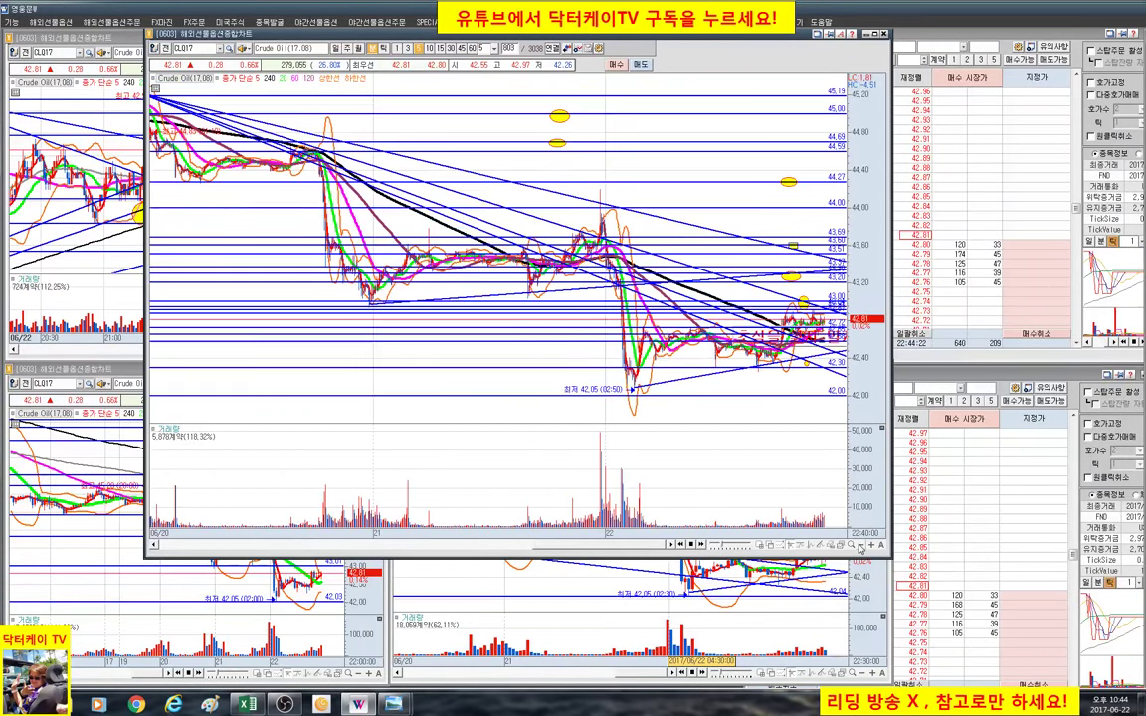
click(861, 546)
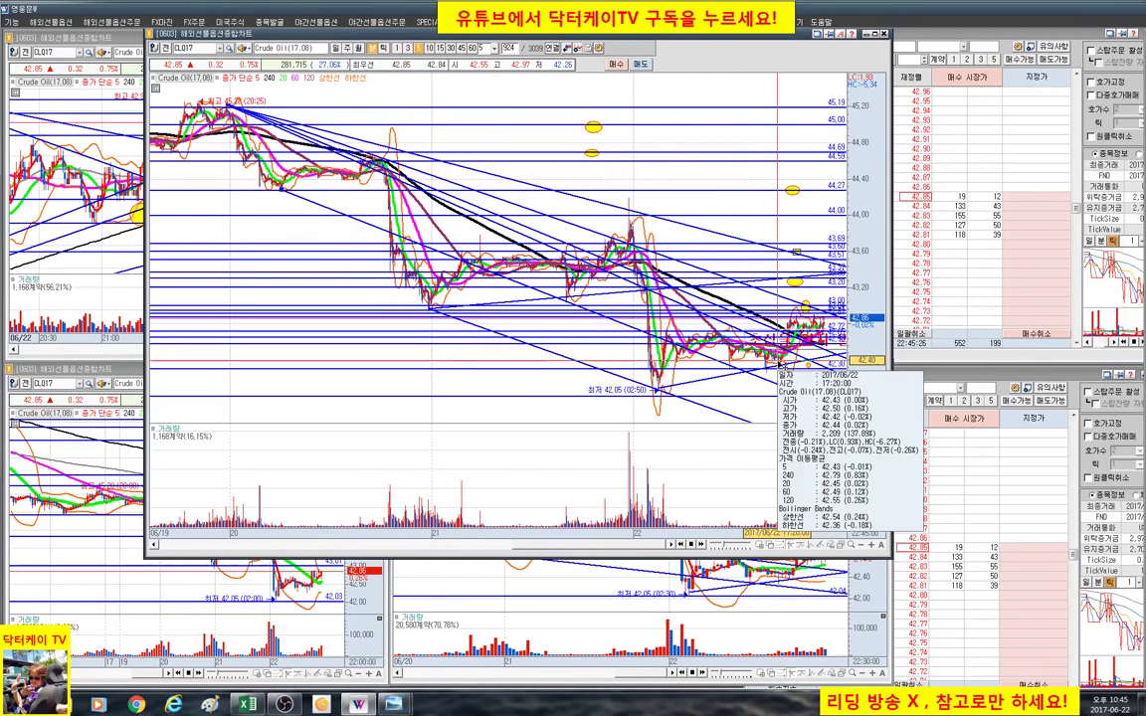
- Enlarge the five-minute chart window further and narrow its range to the latest 163 candles of 06/22
drag(534, 412, 831, 428)
drag(890, 558, 1054, 641)
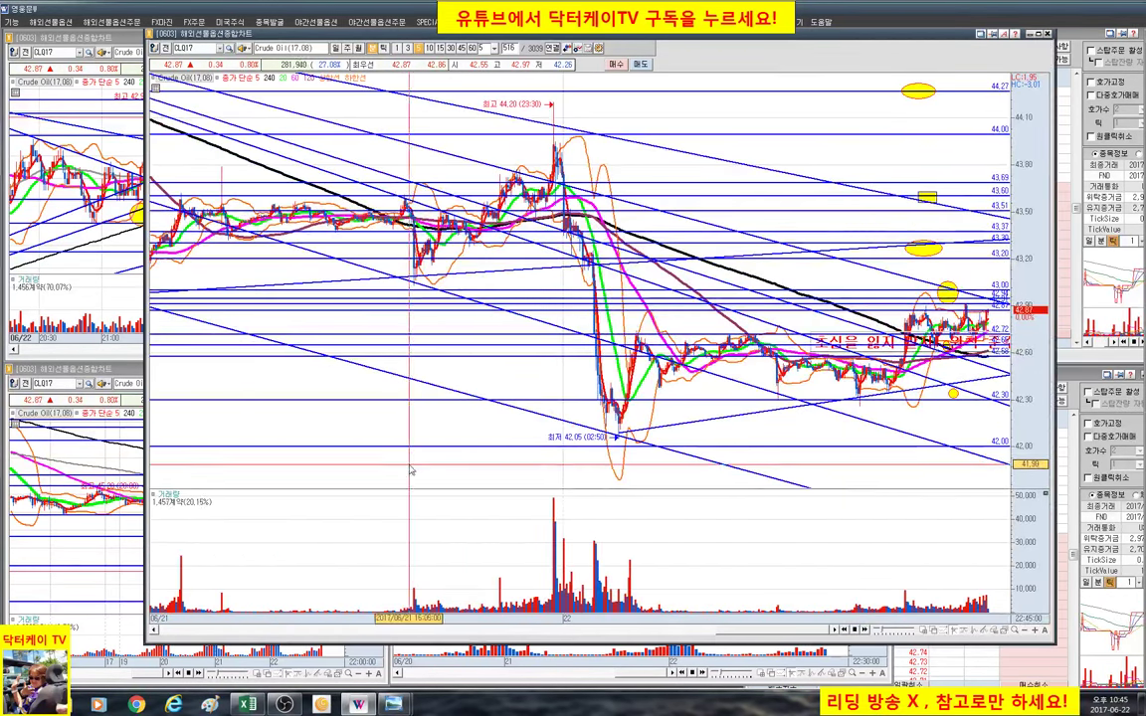
scroll(417, 458, up, 2)
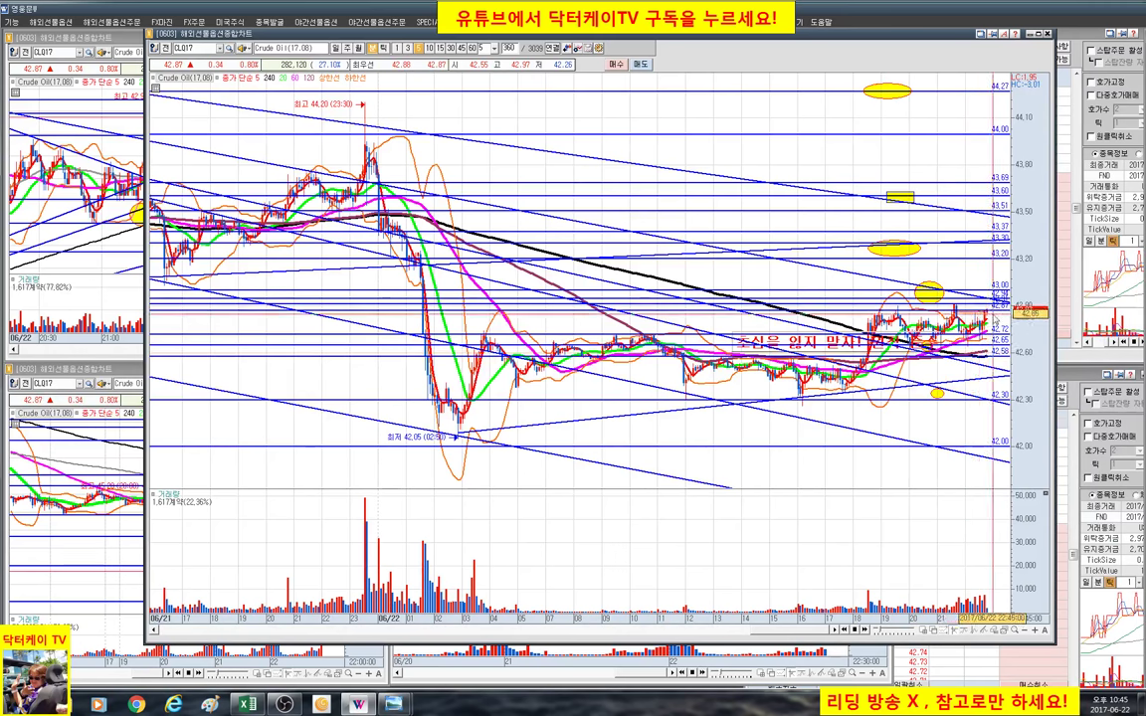
mouse_move(985, 324)
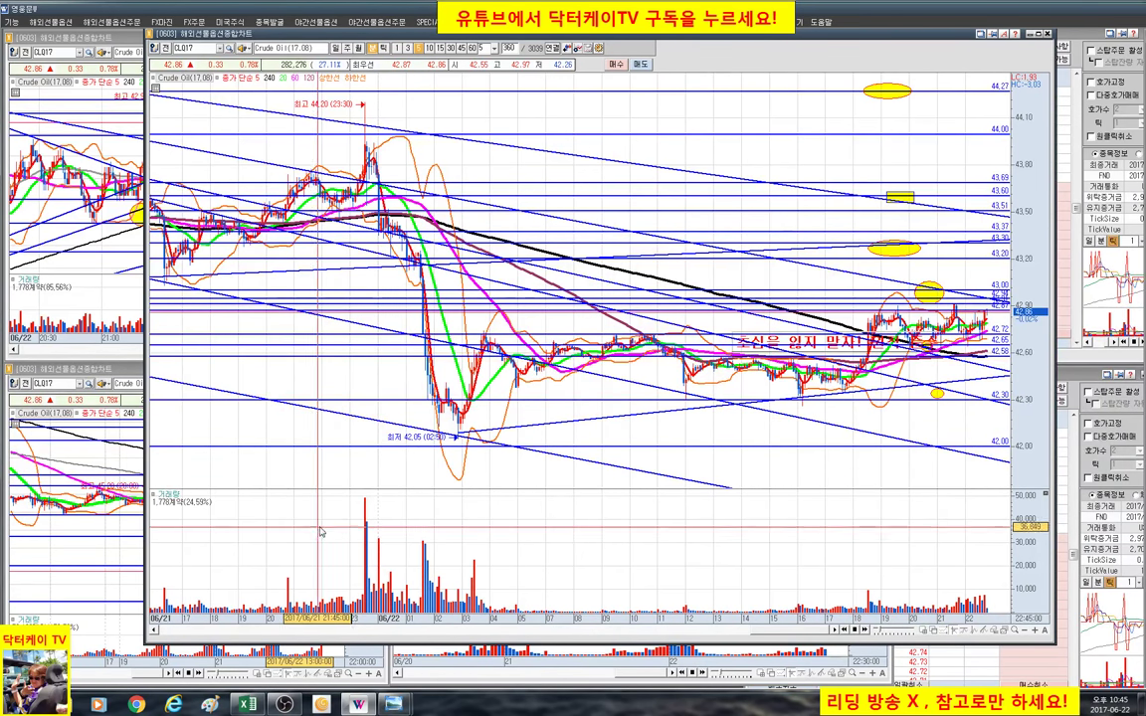
scroll(497, 538, up, 2)
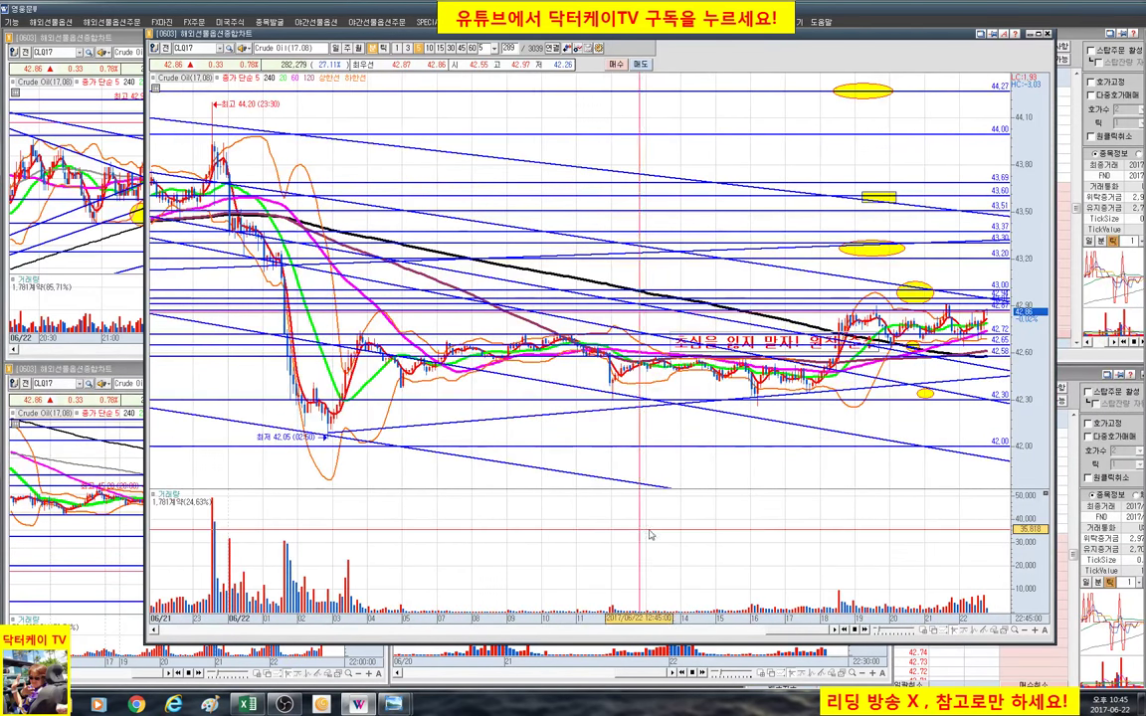
scroll(577, 288, up, 3)
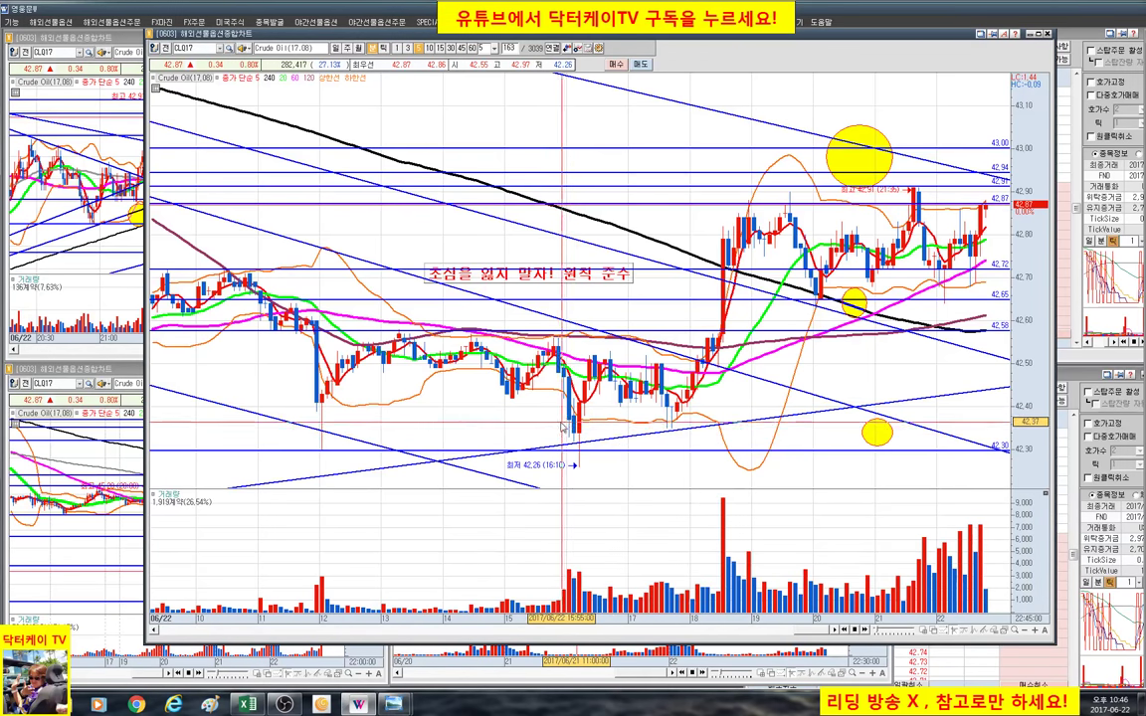
- Examine the five-minute candles around the 16:10 low and the volume spike at 18:30
mouse_move(570, 416)
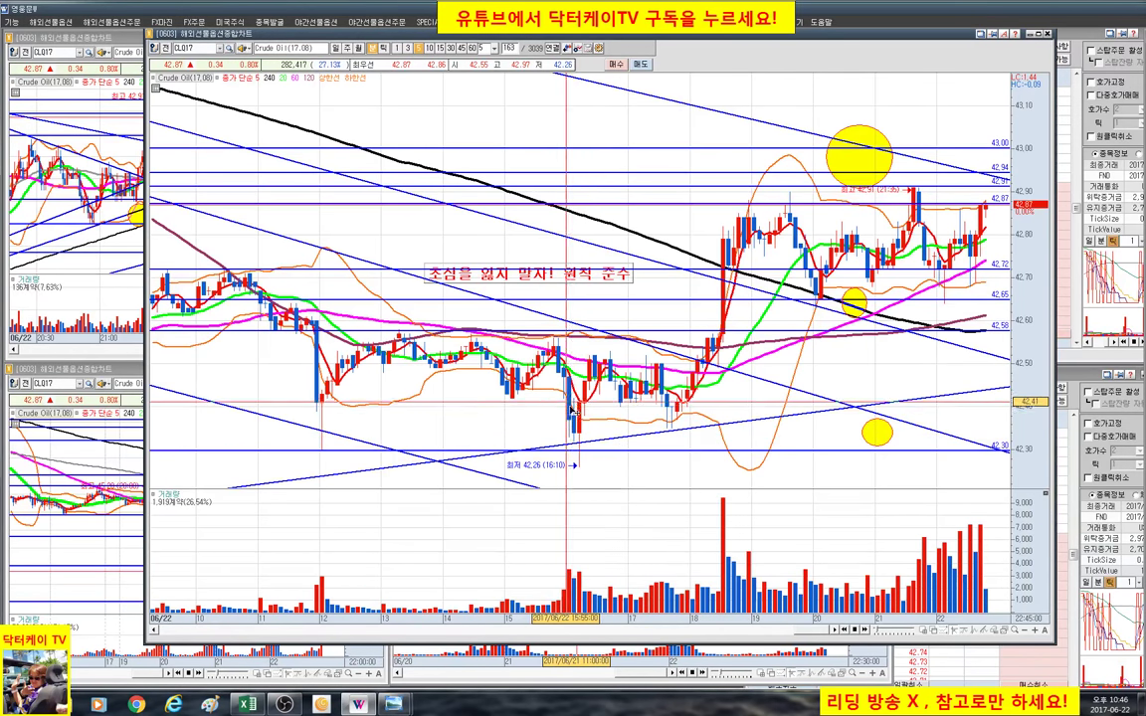
mouse_move(609, 367)
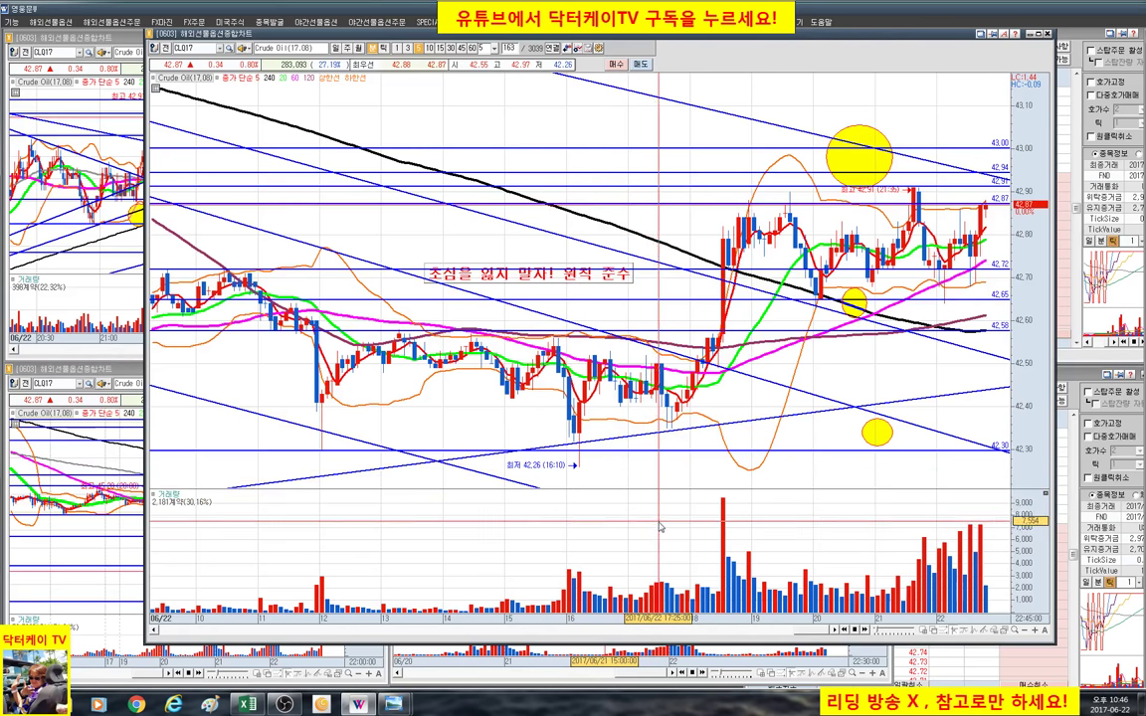
mouse_move(726, 555)
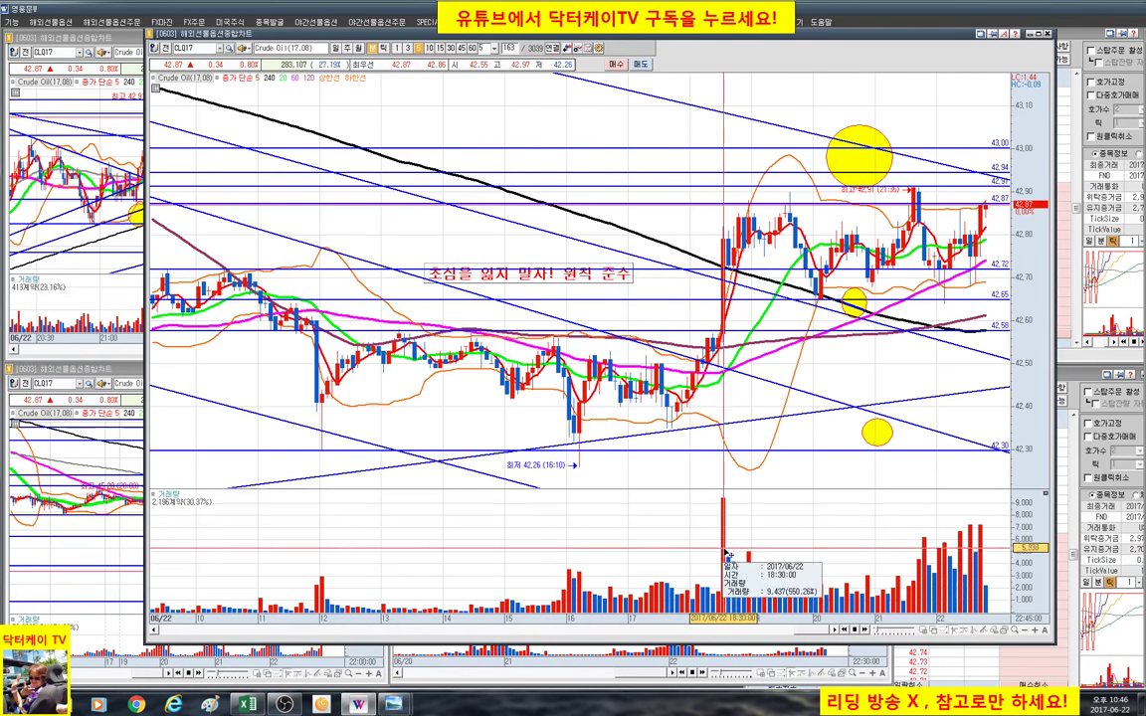
mouse_move(579, 438)
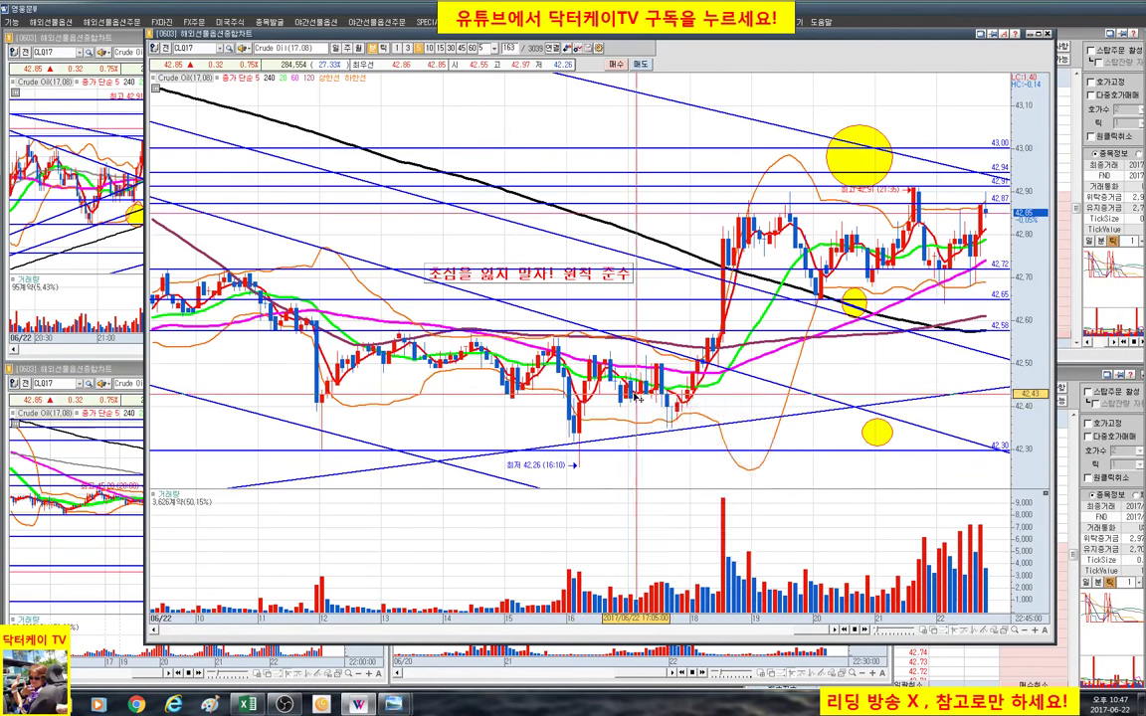
mouse_move(638, 396)
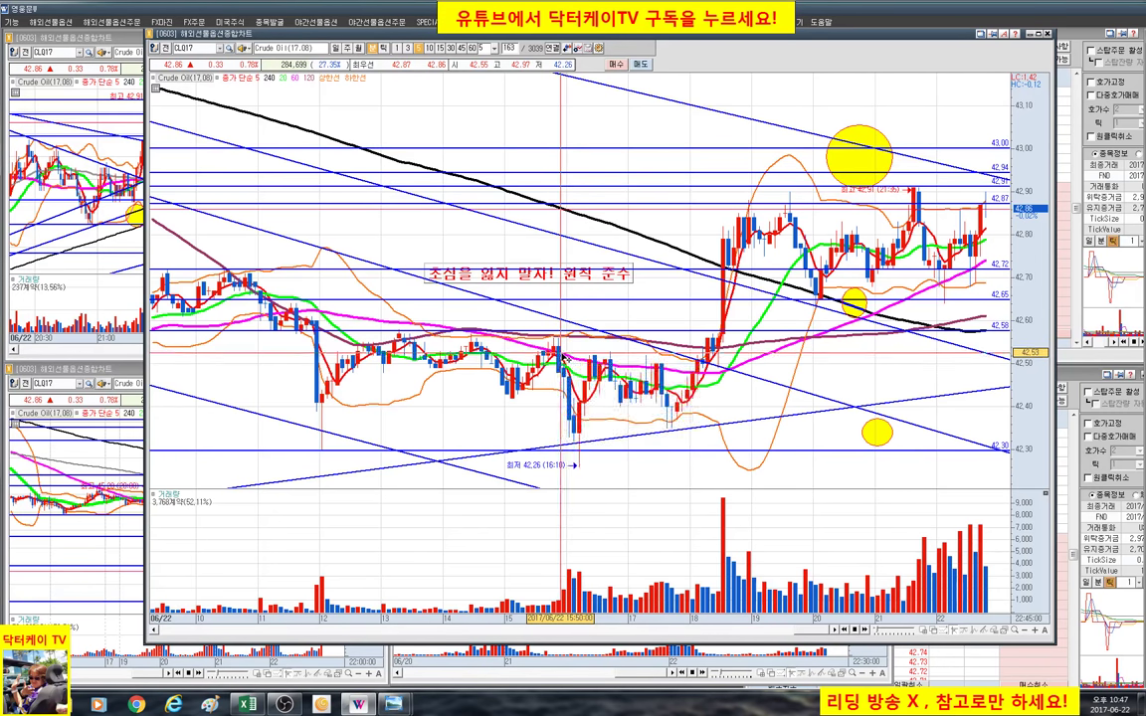
mouse_move(562, 355)
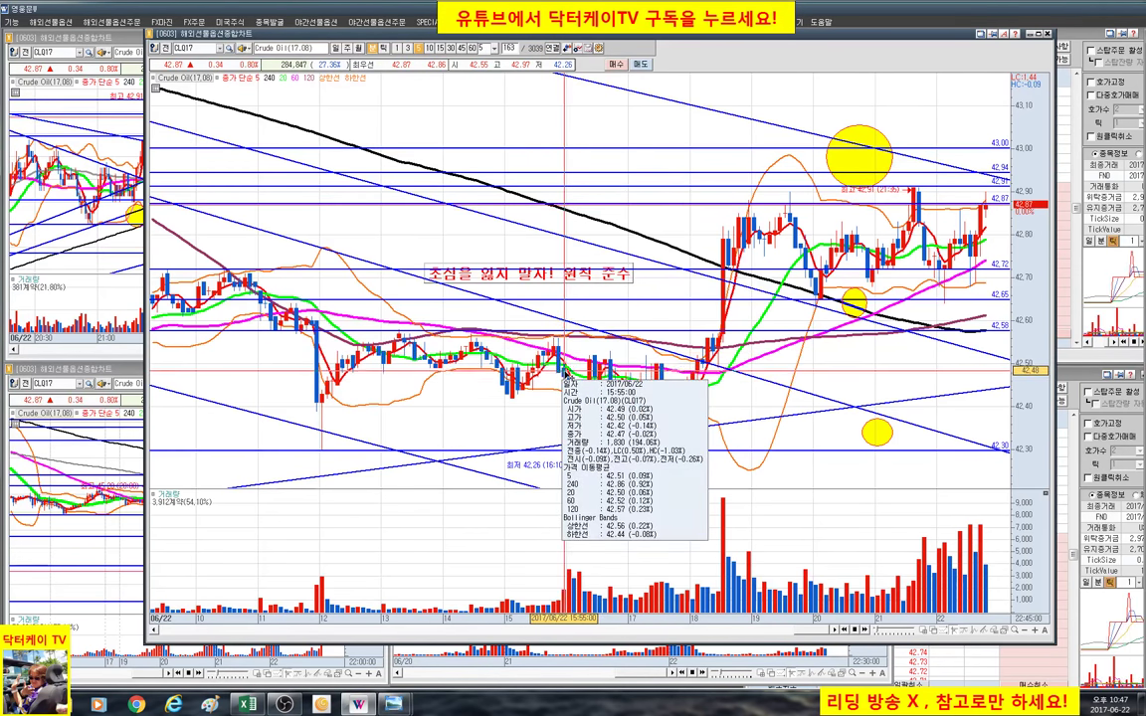
- Examine the 06/22 five-minute candles from the afternoon decline through the 16:10 low to the swings around the 21:35 high
mouse_move(434, 356)
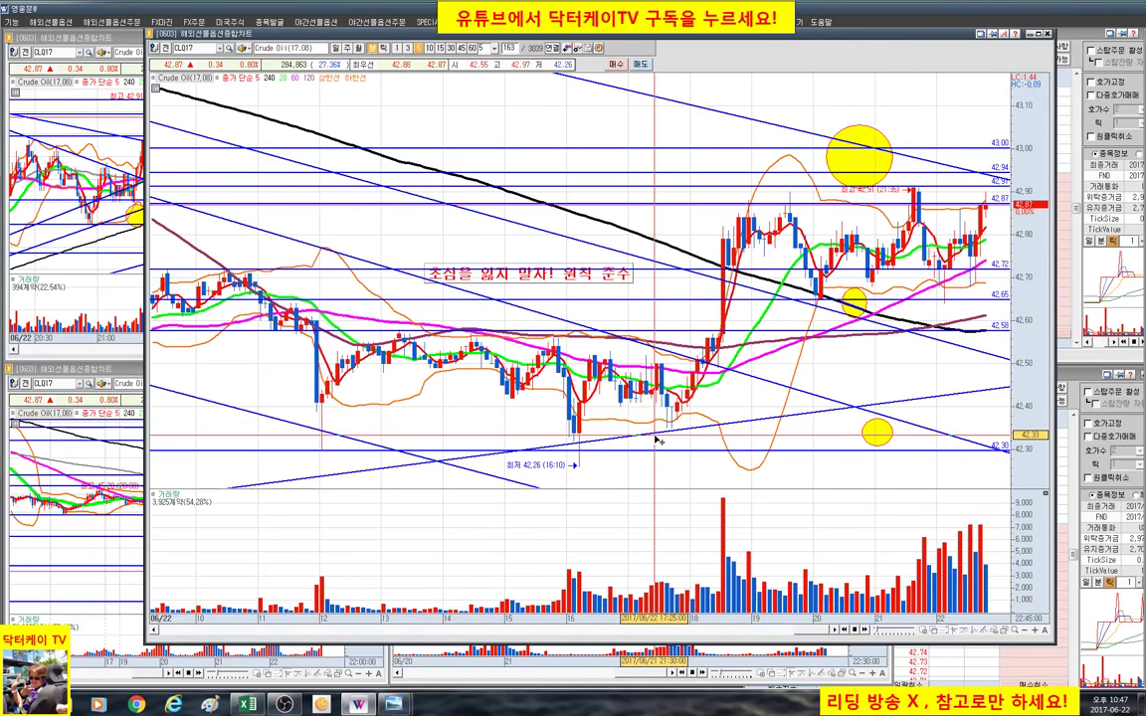
mouse_move(572, 411)
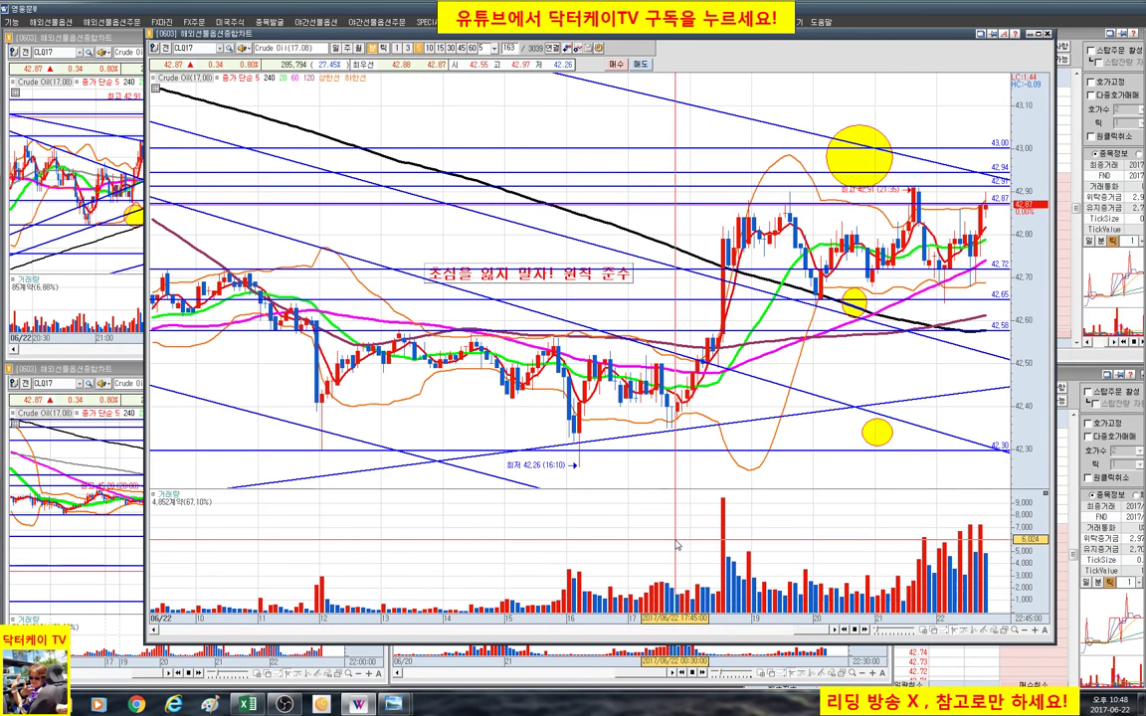
mouse_move(527, 345)
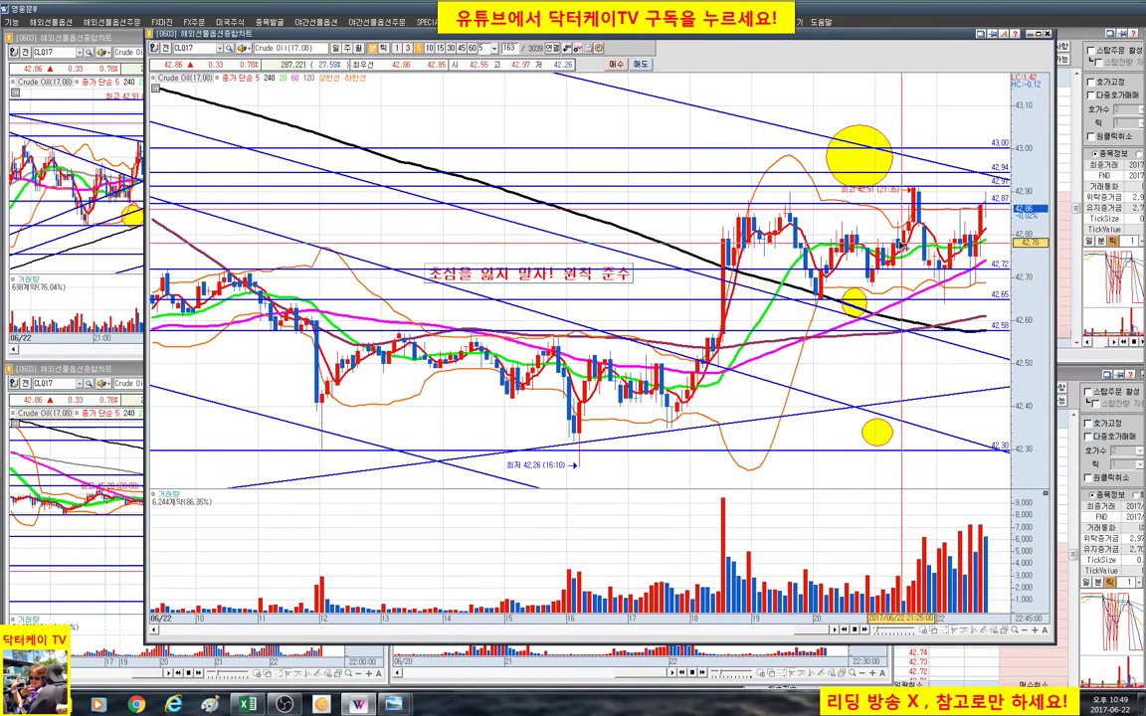
mouse_move(902, 235)
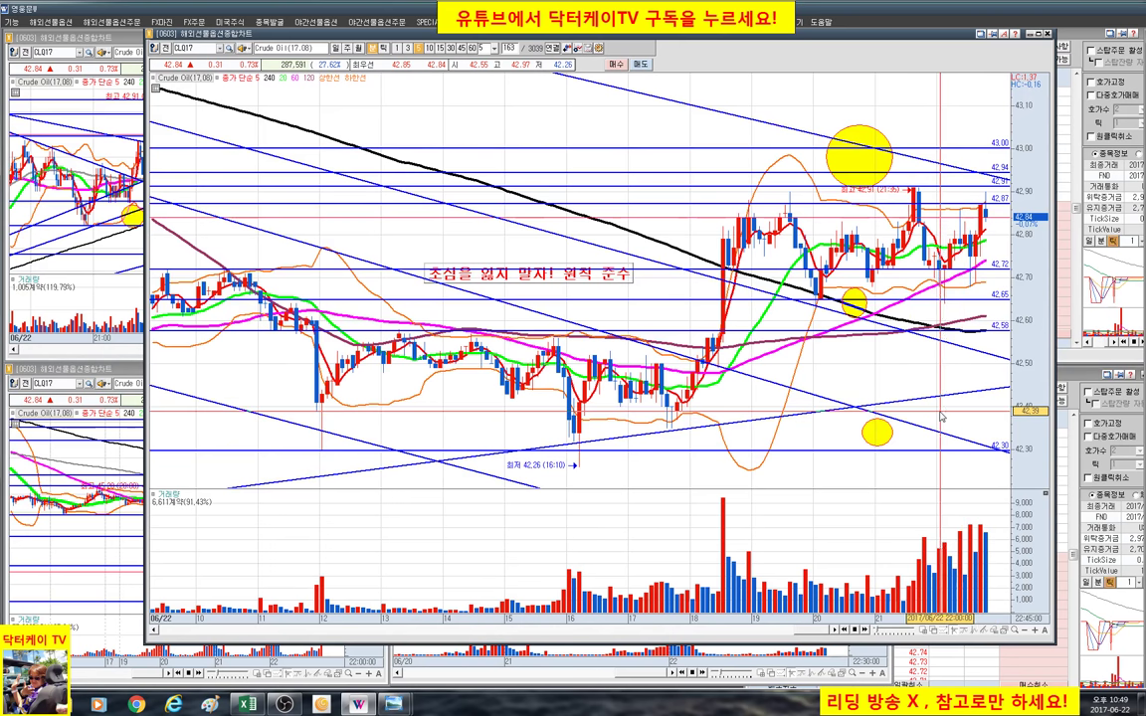
mouse_move(902, 295)
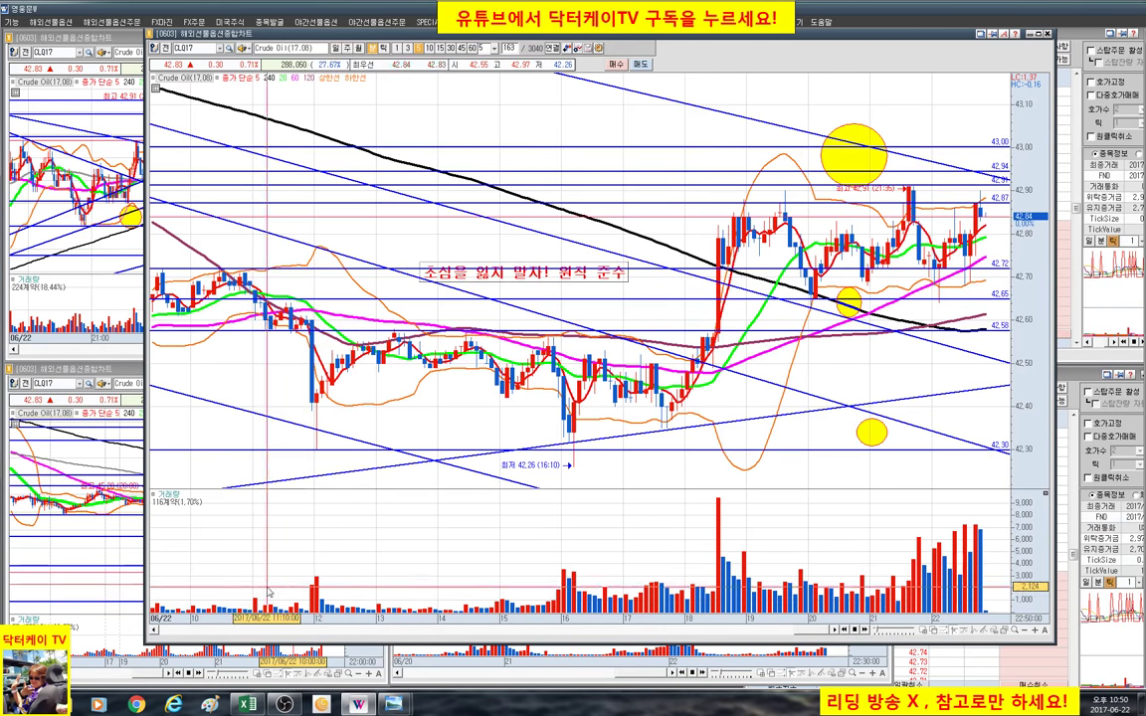
- Shrink the five-minute Crude Oil chart window back to its small size in the grid, and switch to the Excel profit sheet
drag(148, 644, 396, 355)
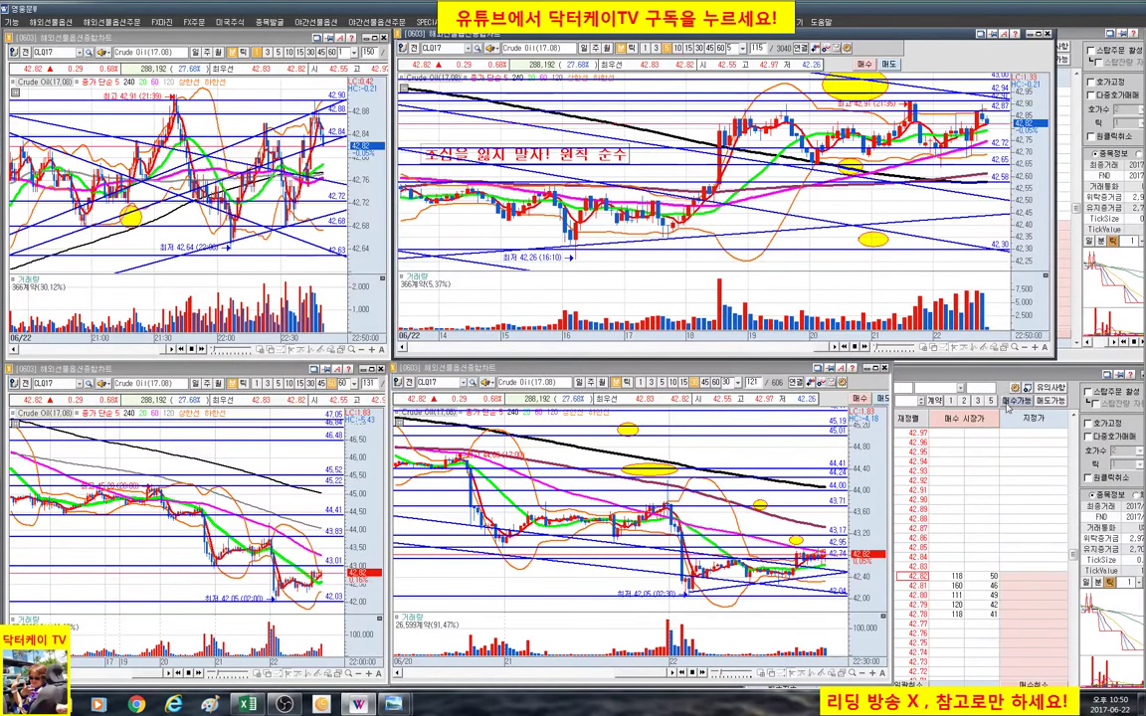
drag(1057, 357, 893, 354)
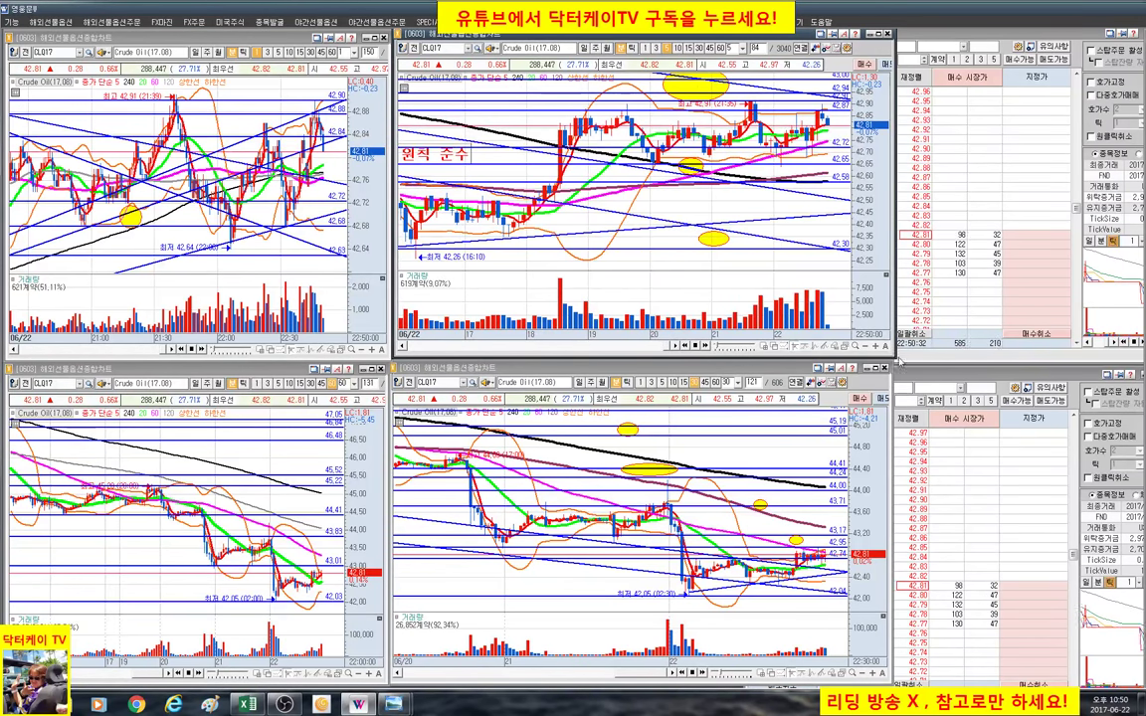
click(358, 704)
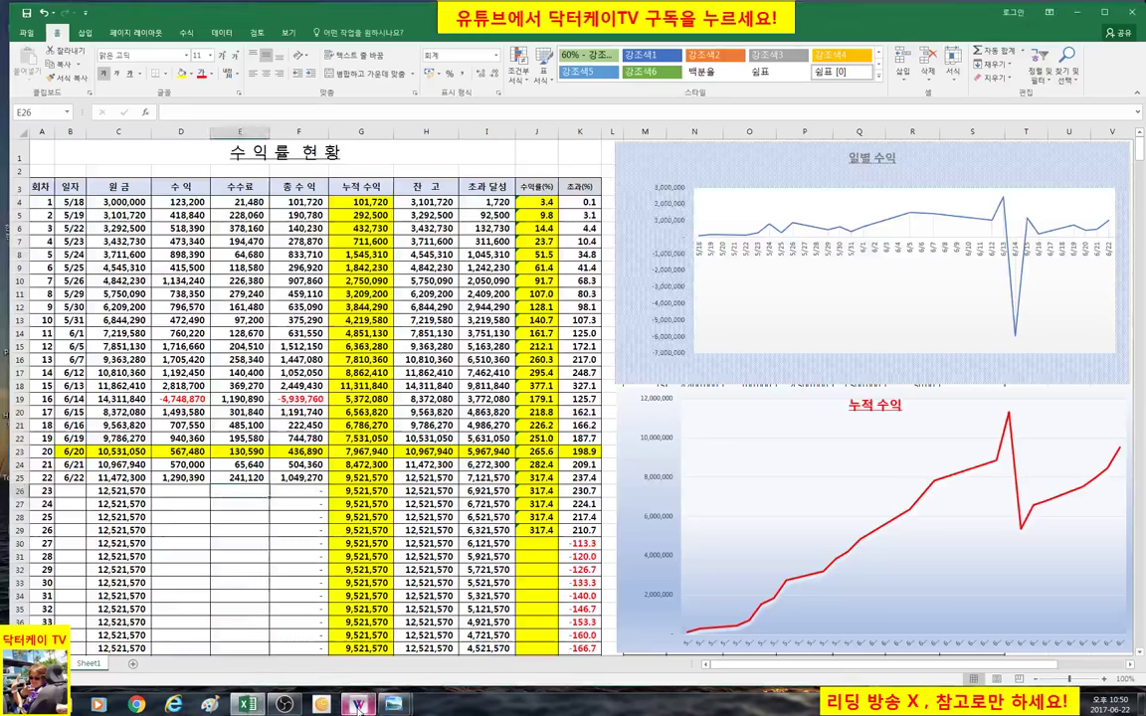